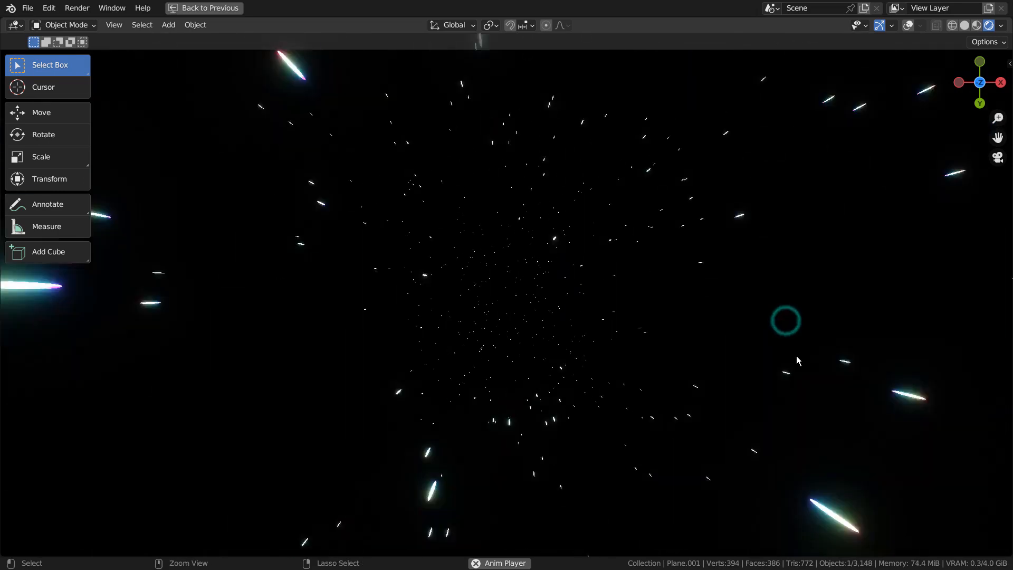
Restore the full panel layout from the maximized 3D viewport and put away the add-on settings sidebar
key("ctrl+space")
key("n")
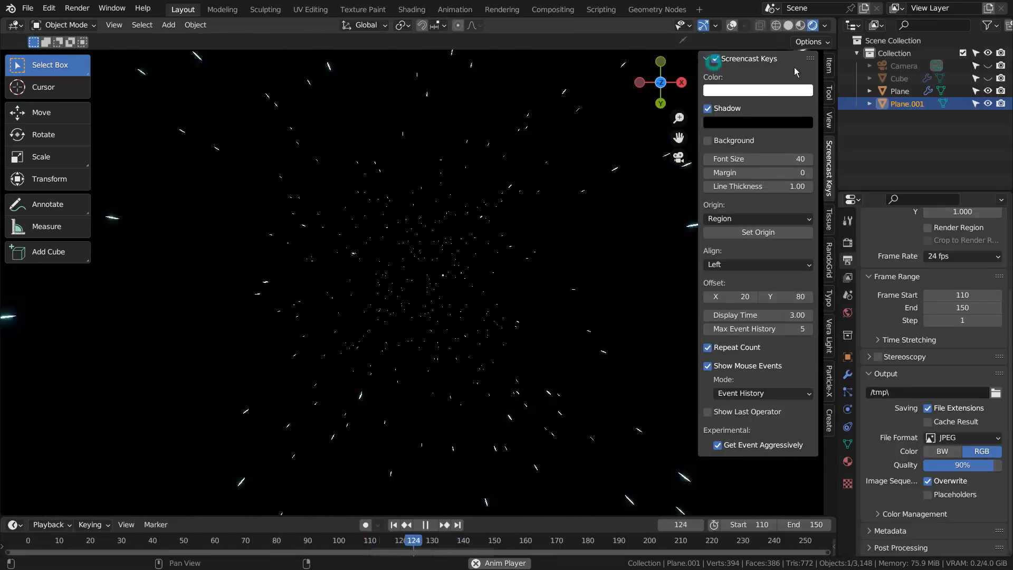
left_click(829, 66)
key("n")
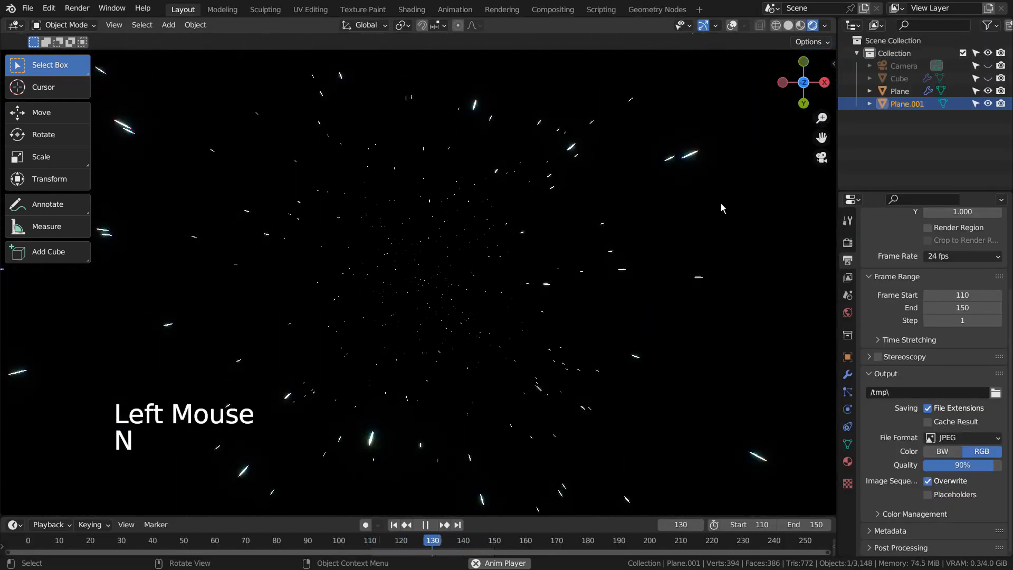
Examine the particle setup outside the camera view, orbiting to a side angle and switching to wireframe shading
mouse_move(695, 290)
middle_mouse_down()
mouse_move(661, 316)
mouse_move(661, 454)
mouse_move(653, 435)
mouse_move(692, 280)
mouse_move(693, 308)
mouse_move(695, 292)
middle_mouse_up()
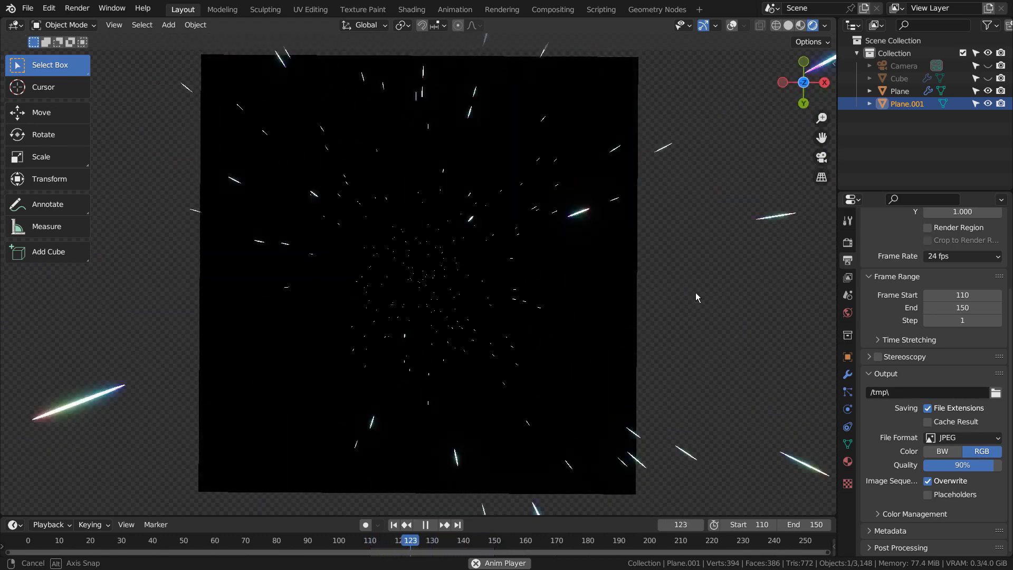
key("KP_0")
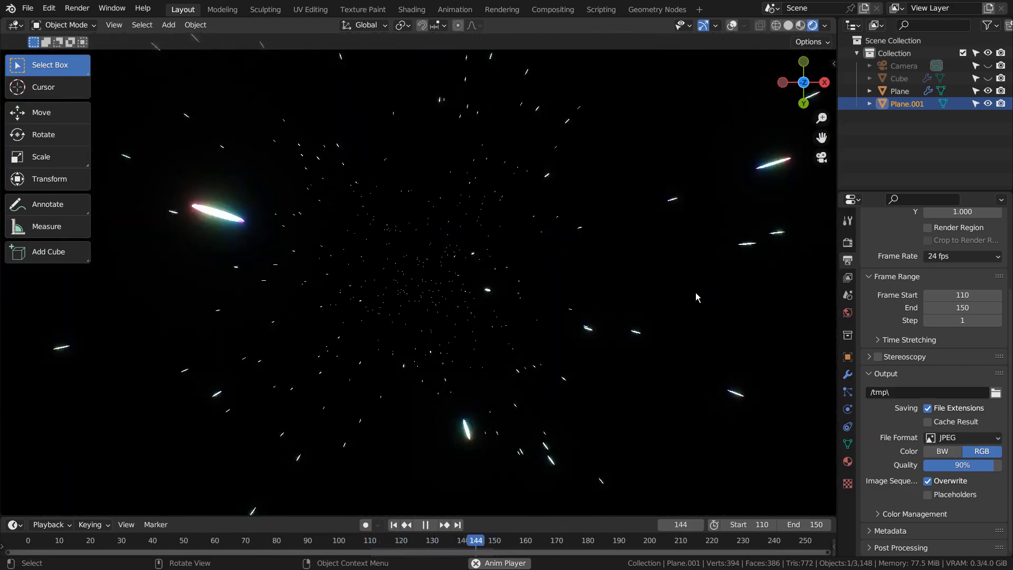
key("KP_0")
middle_click_drag(690, 316, 693, 407)
key("shift+z")
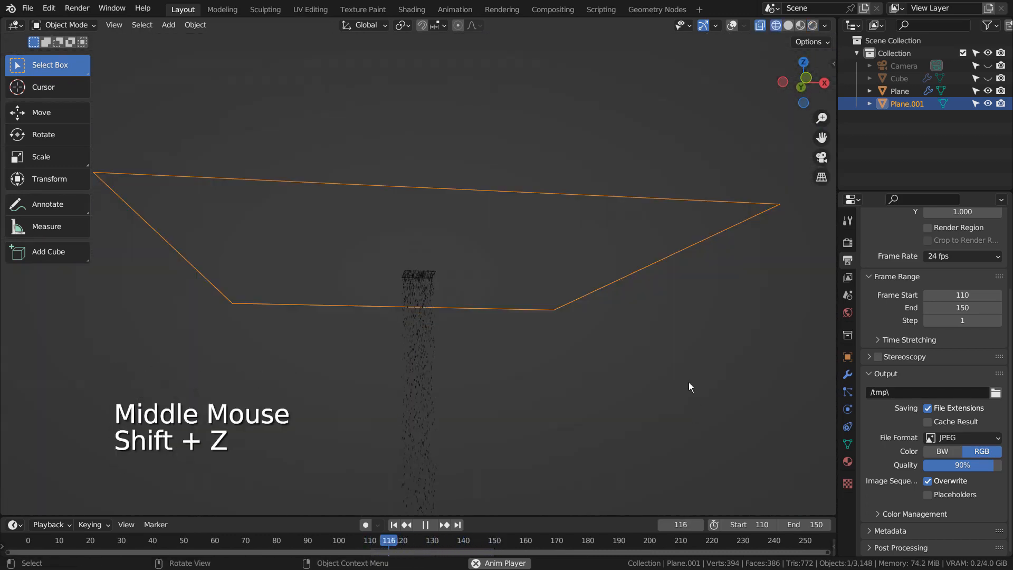
middle_click_drag(565, 221, 591, 239)
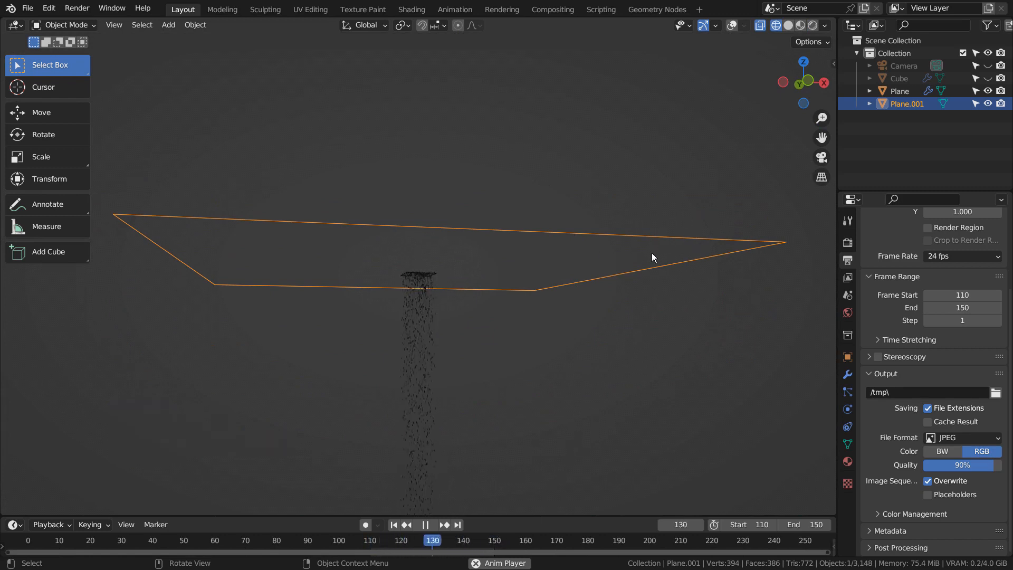
Try to move the large backdrop Plane.001, and undo the move
key("g")
left_click(659, 138)
key("ctrl+z")
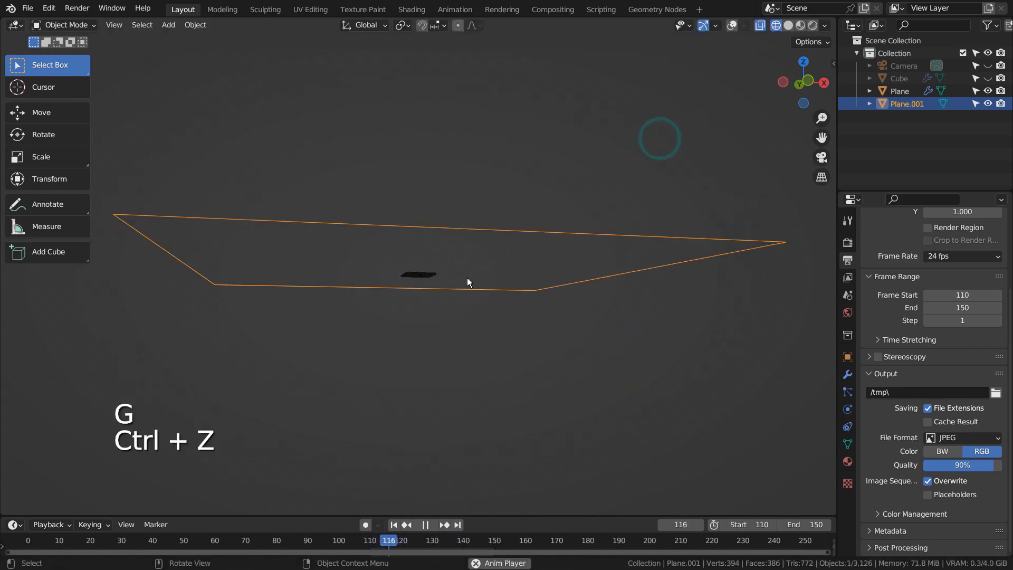
Select the small particle-emitting Plane, stop the playback and return to the start frame
left_click(425, 274)
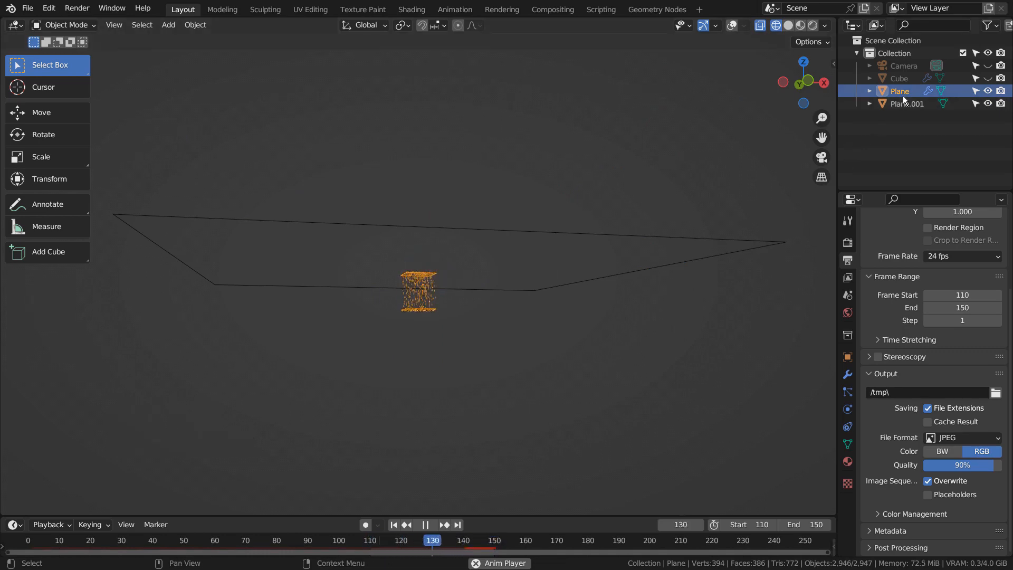
left_click(426, 524)
left_click(394, 524)
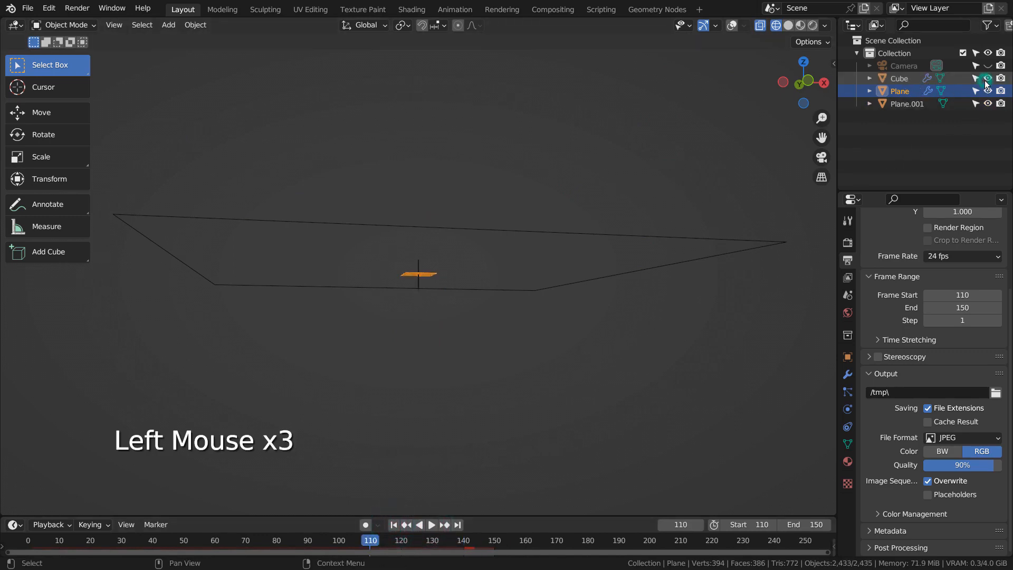
Inspect the thin, elongated Cube object up close in front view, and clear the selection
scroll(553, 305, "up", 5)
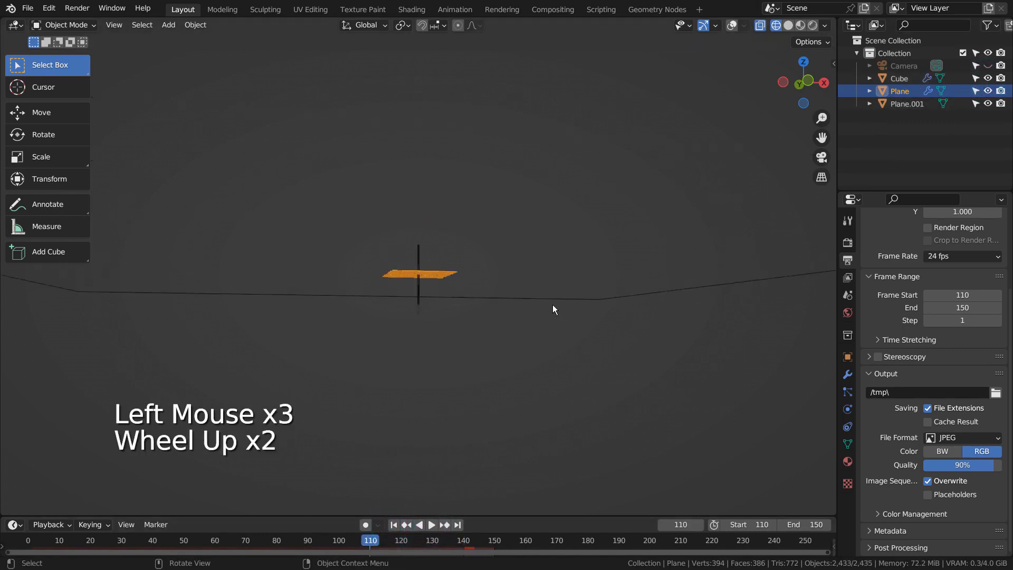
left_click(421, 198)
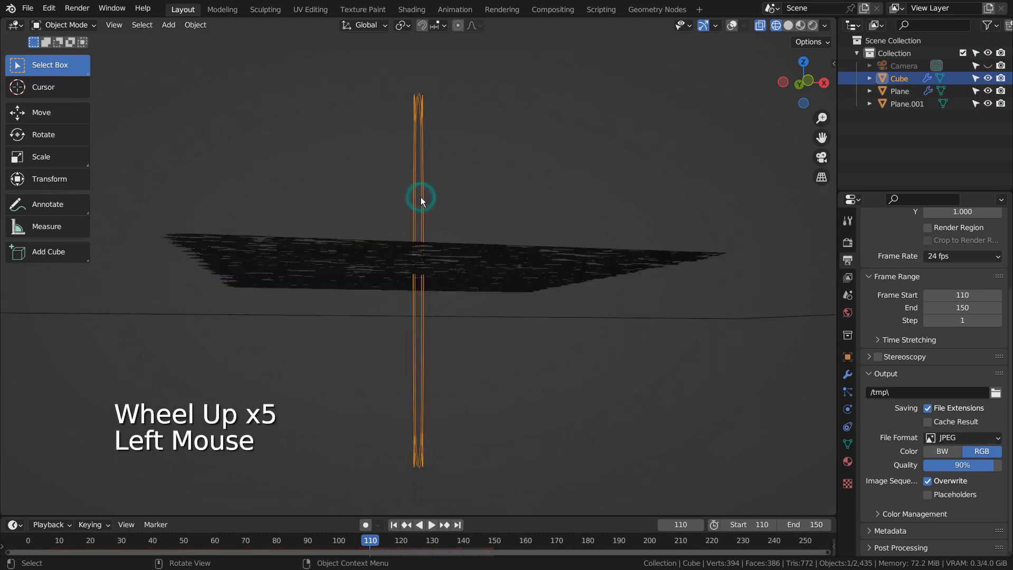
key("KP_1")
scroll(438, 127, "down", 2)
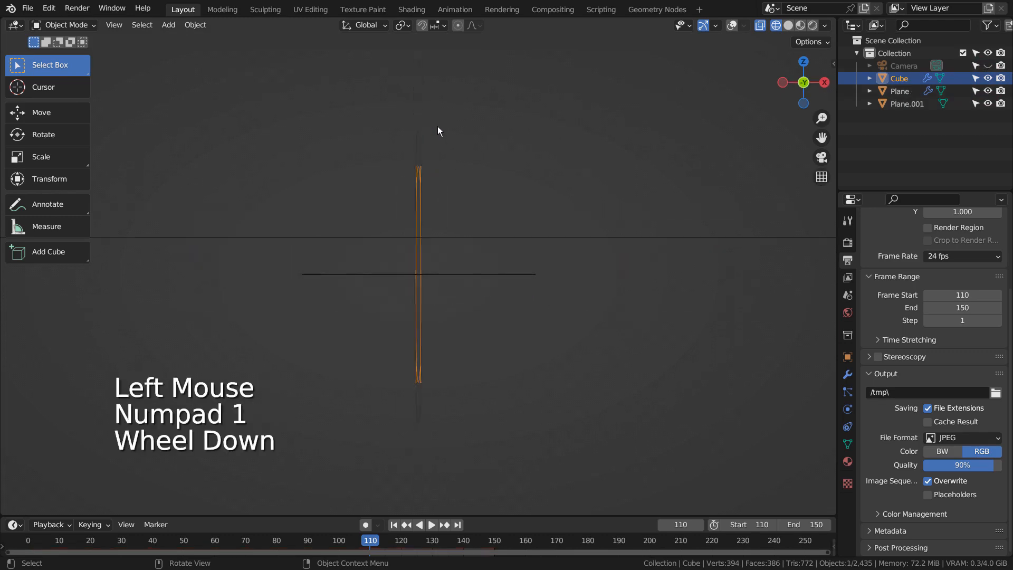
key("a")
left_click(424, 192)
left_click(423, 191)
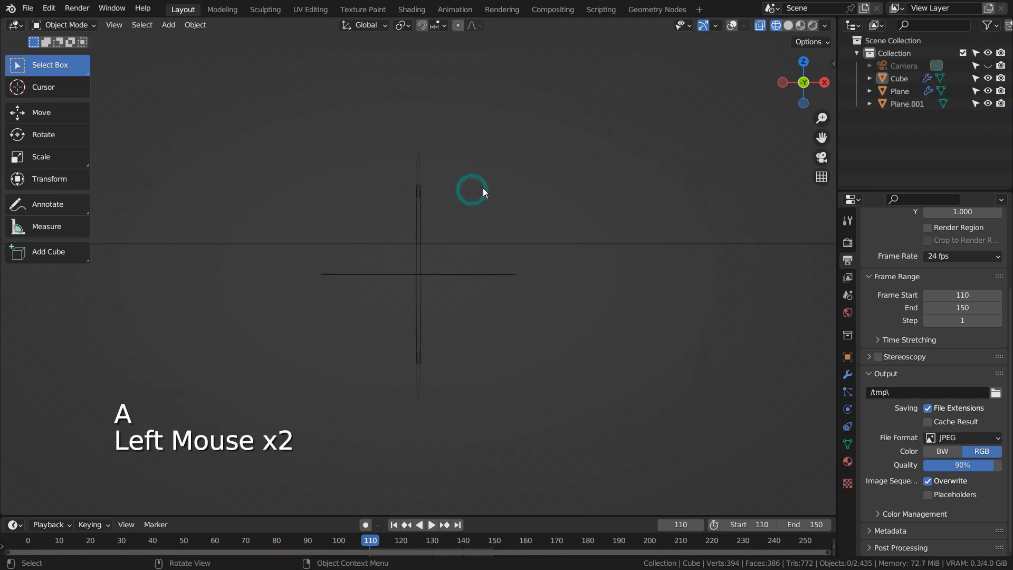
Add a cube mesh at the scene's centre and scale it down uniformly to a very small size
key("shift+a")
mouse_move(483, 188)
left_click(525, 199)
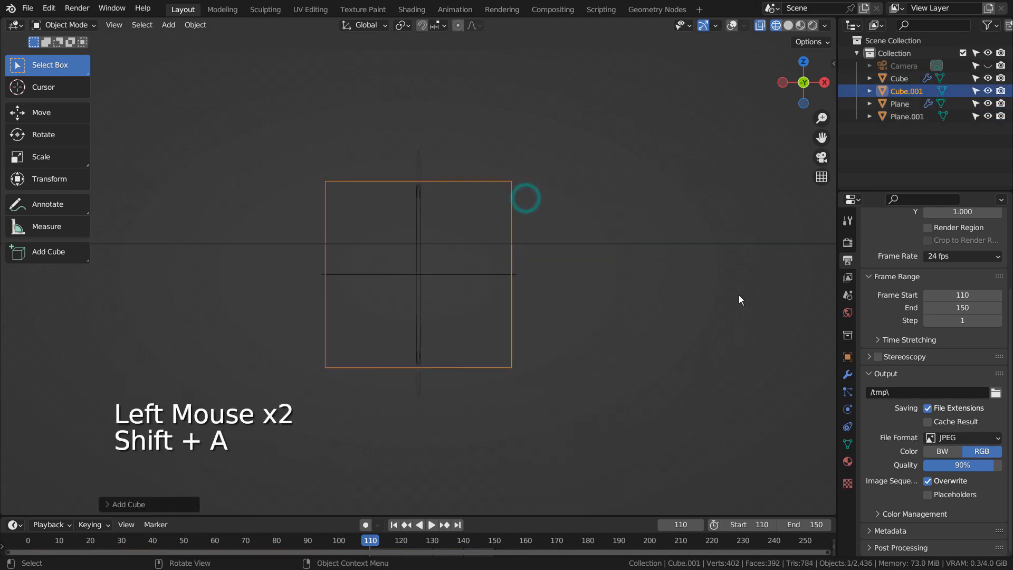
key("s")
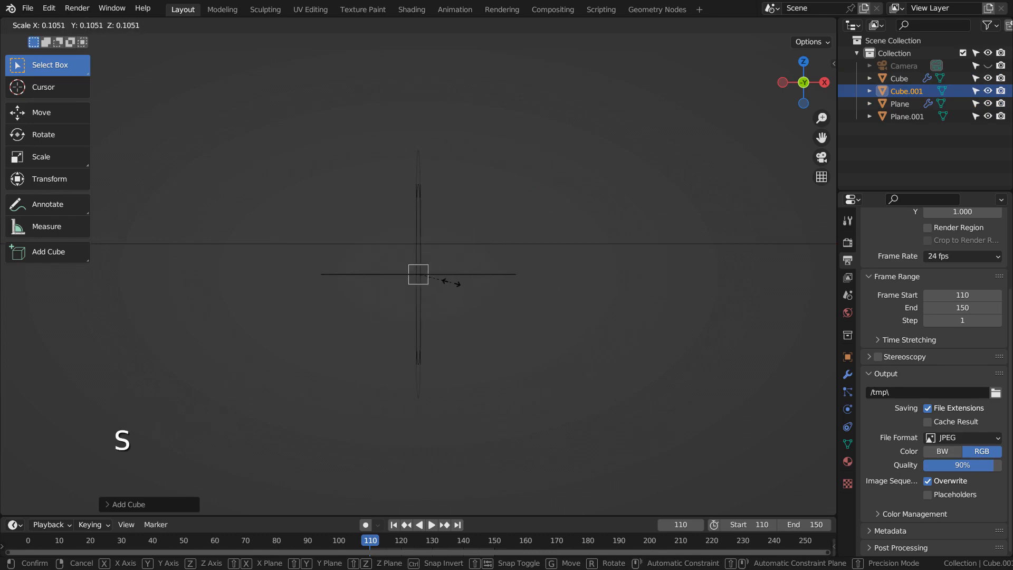
left_click(424, 278)
Stretch the small cube along Z into a long thin bar and give it a level 3 subdivision surface
key("s")
key("z")
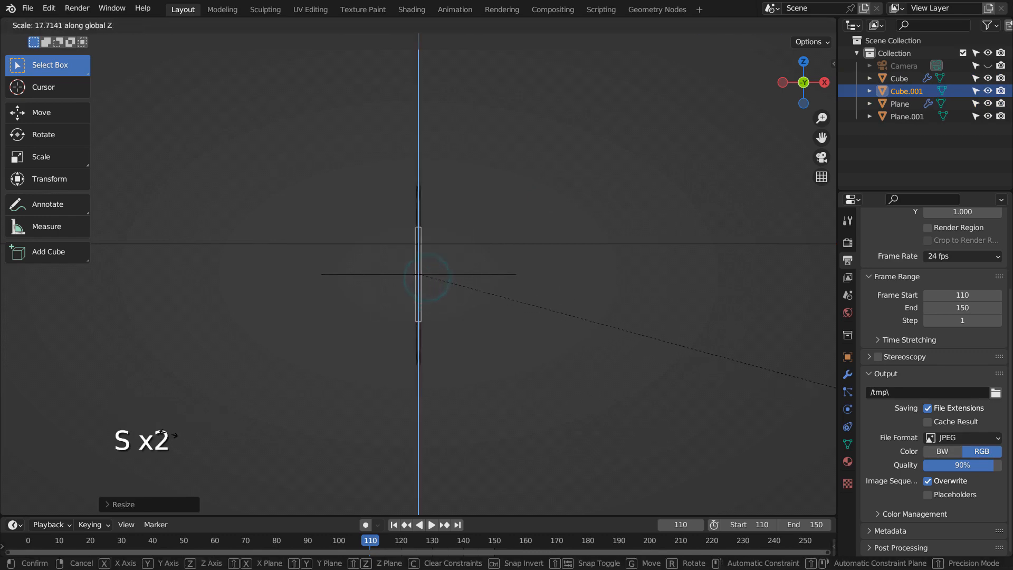
left_click(577, 220)
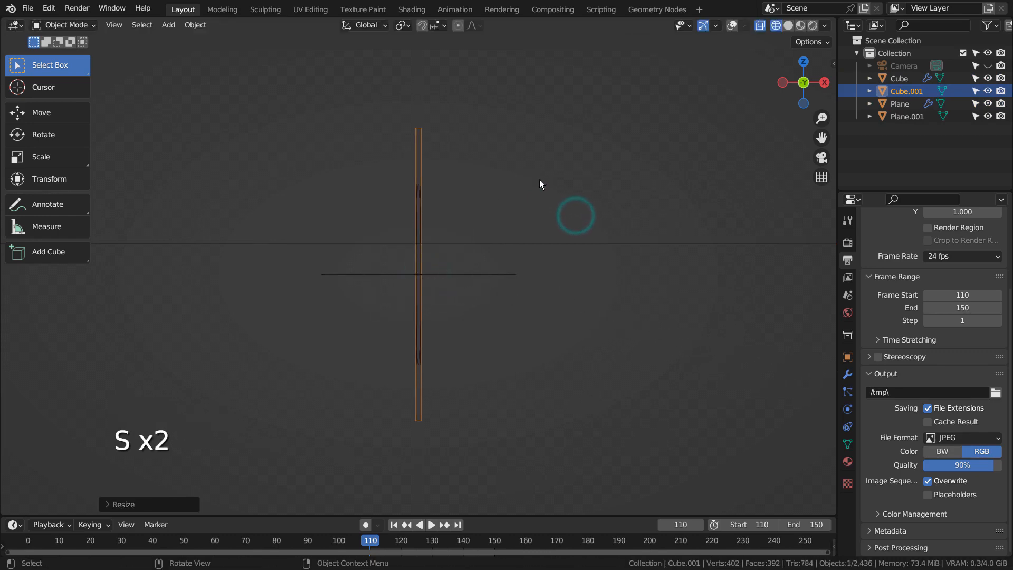
key("ctrl+3")
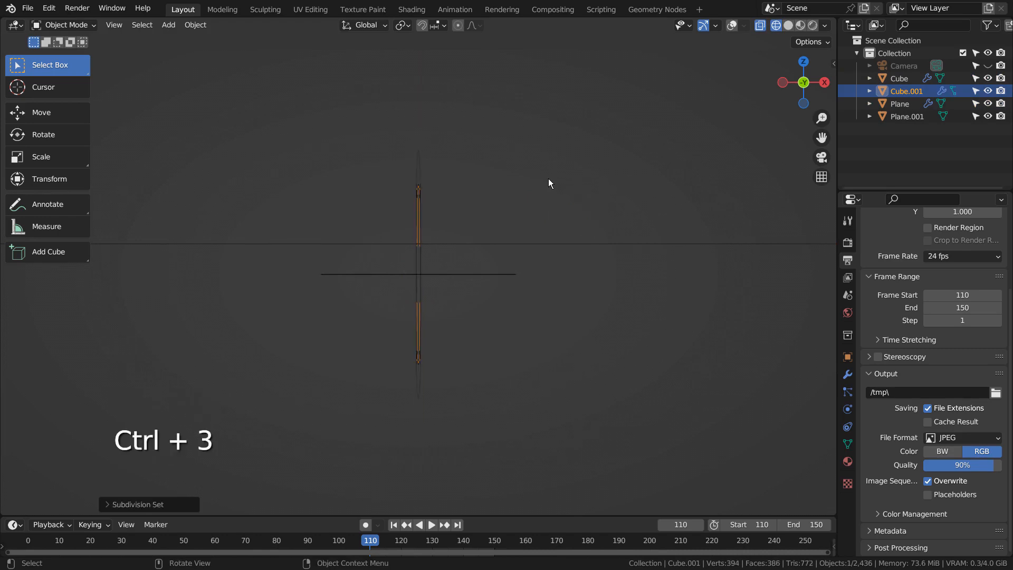
Delete the newly added bar and select the original Cube streak
key("x")
left_click(455, 301)
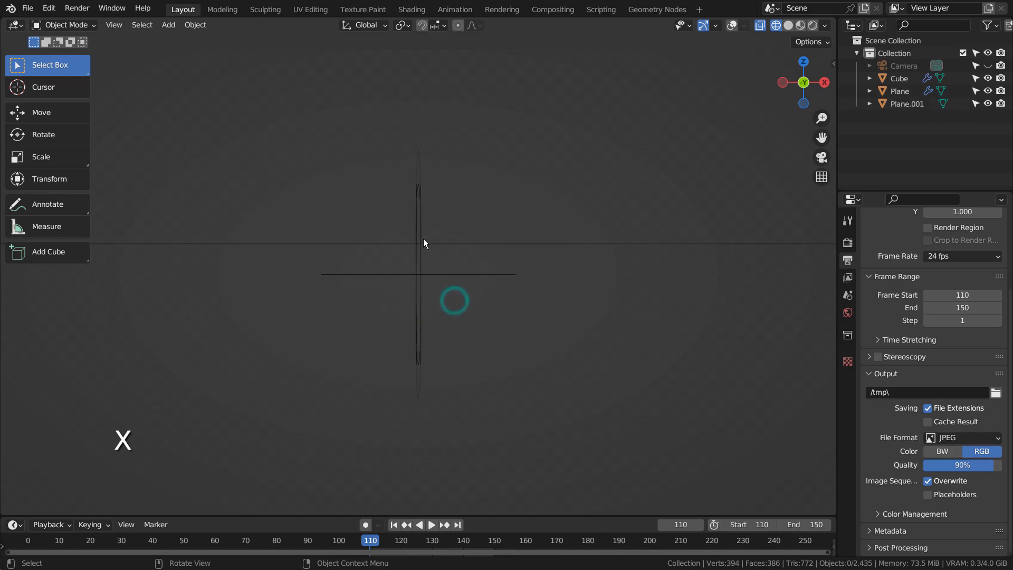
left_click(417, 198)
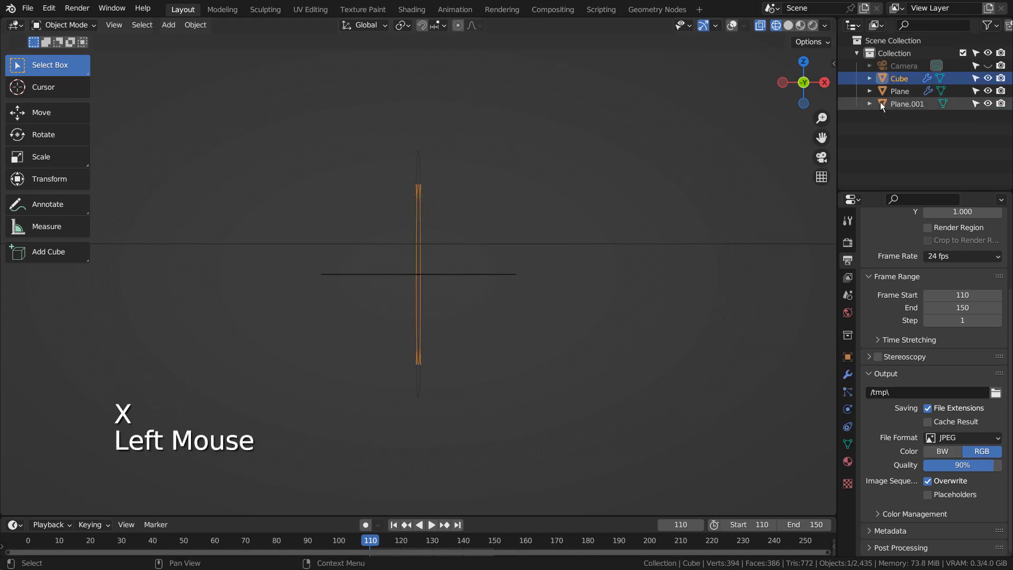
Show the viewport in rendered shading and hide Plane.001 and Plane, isolating the glowing Cube streak
key("shift+z")
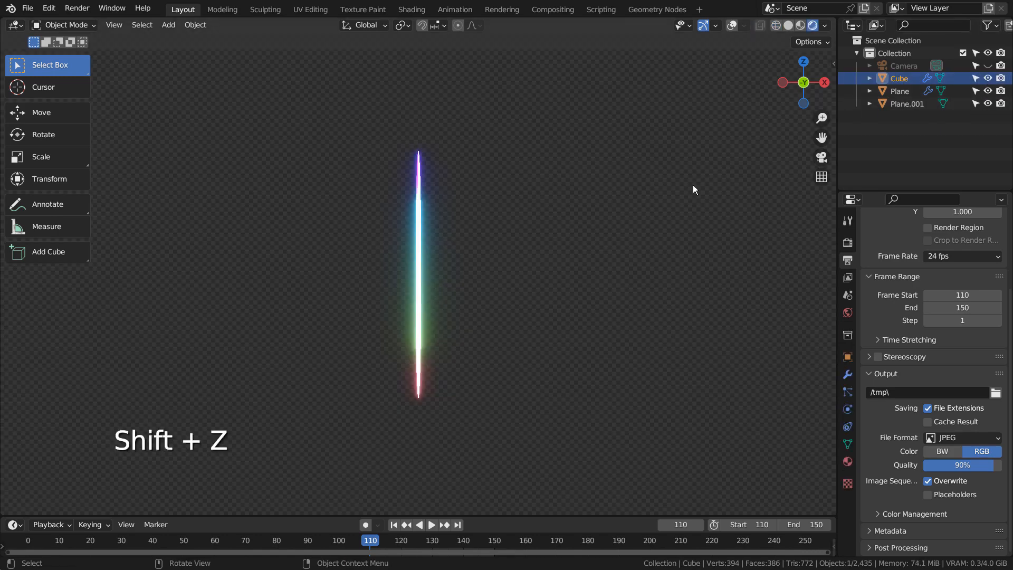
scroll(489, 263, "up", 3)
middle_click_drag(488, 264, 664, 308)
left_click(575, 188)
key("h")
left_click(511, 274)
key("h")
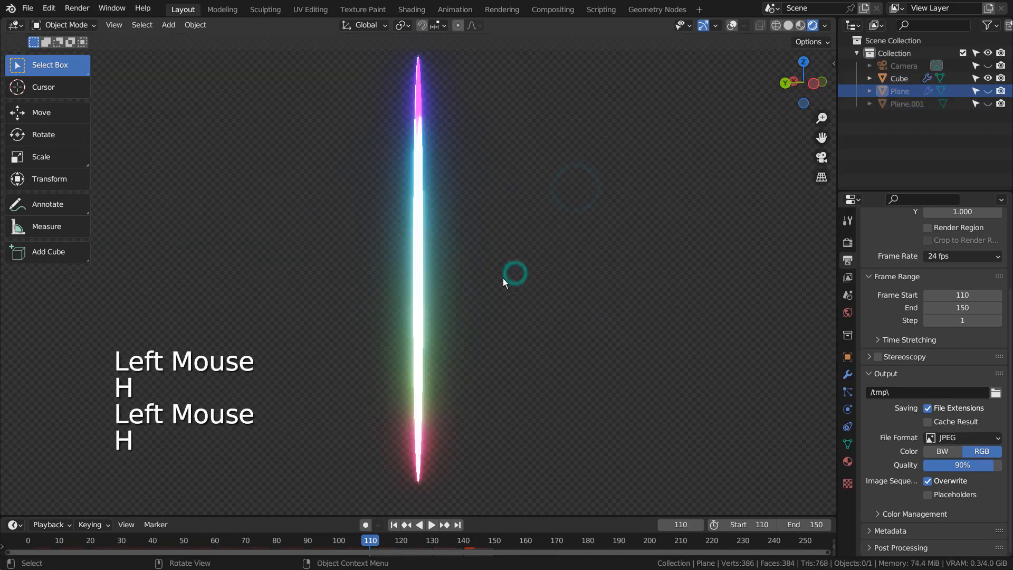
middle_click_drag(502, 278, 372, 264)
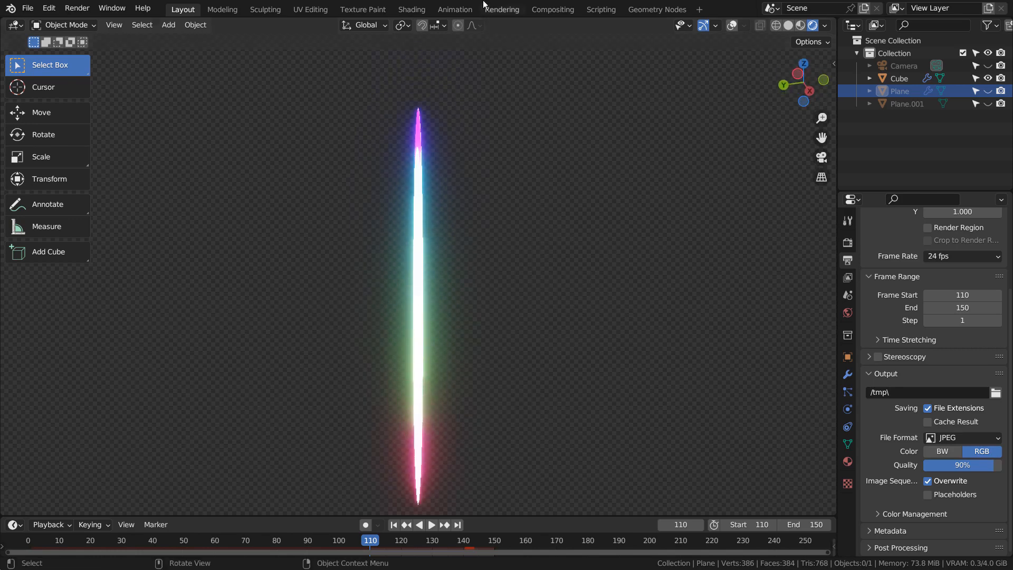
Open the Shading workspace, select Cube and maximize the node editor showing its material
left_click(417, 9)
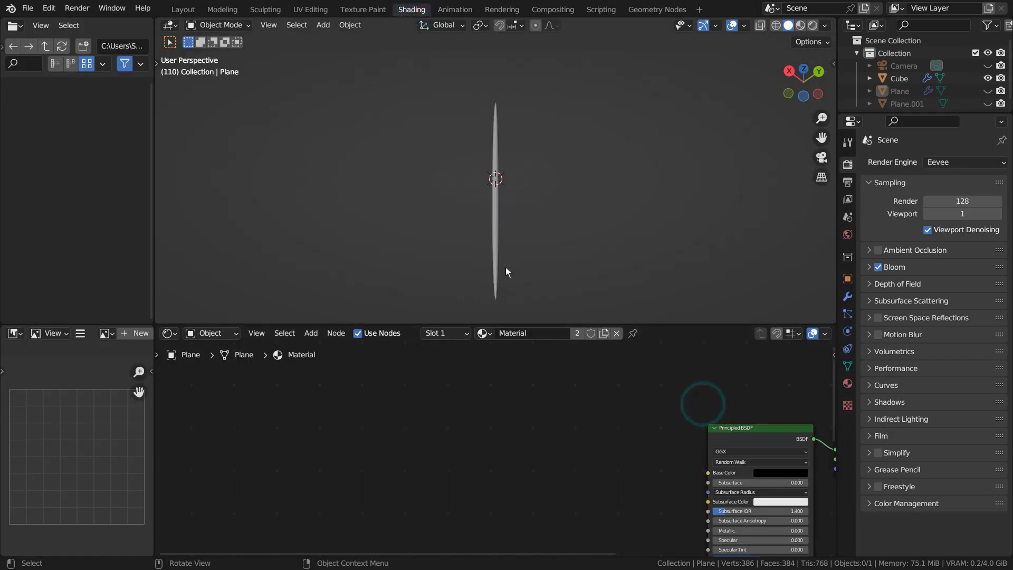
left_click(495, 235)
key("ctrl+space")
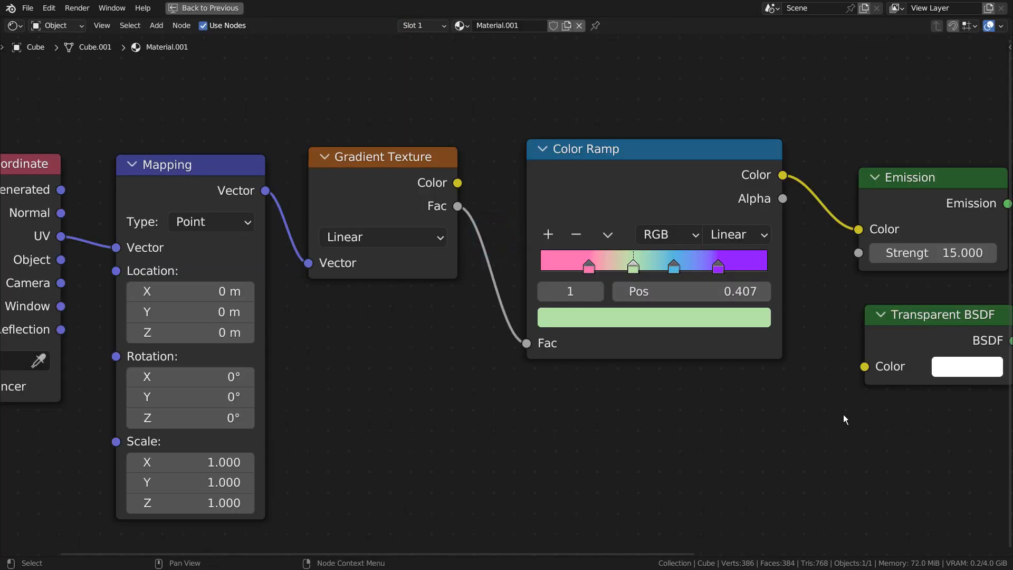
Move the Mix Shader node closer to the Emission and Transparent BSDF nodes, and review the whole node chain
scroll(843, 419, "down", 1)
middle_click_drag(853, 432, 788, 417, "shift")
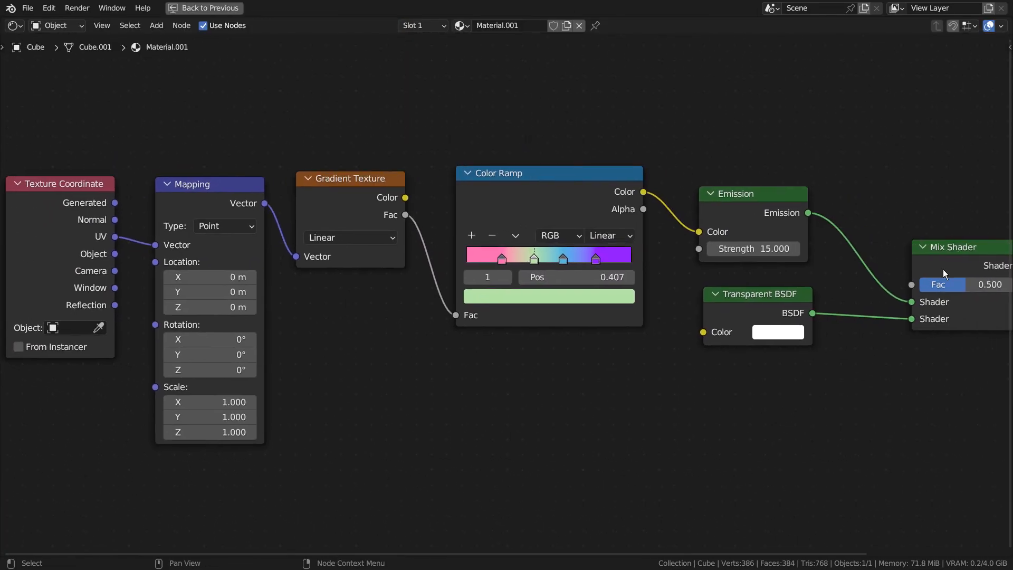
left_click_drag(954, 255, 928, 262)
key("Home")
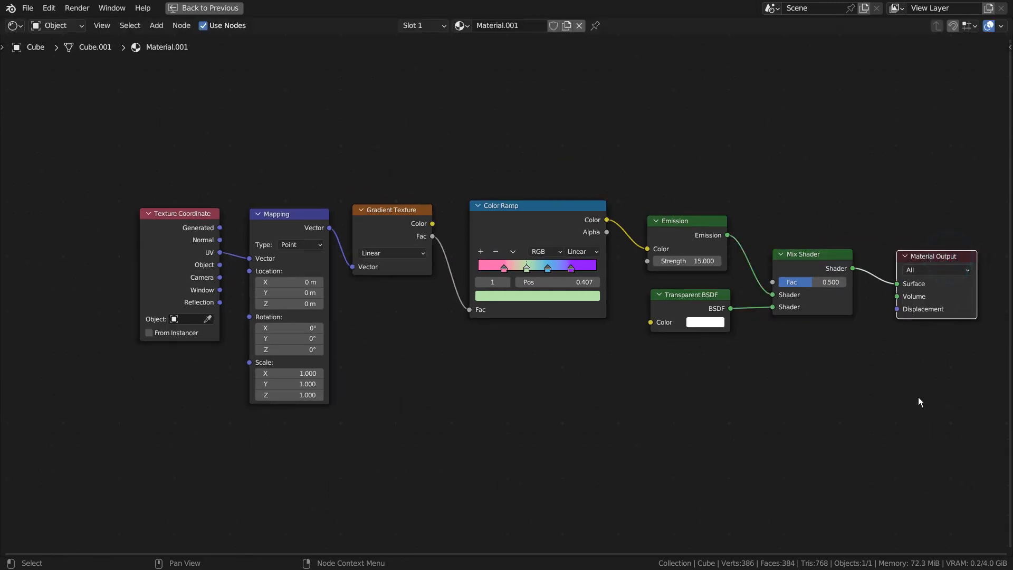
middle_click_drag(915, 419, 868, 427, "shift")
scroll(847, 416, "up", 2)
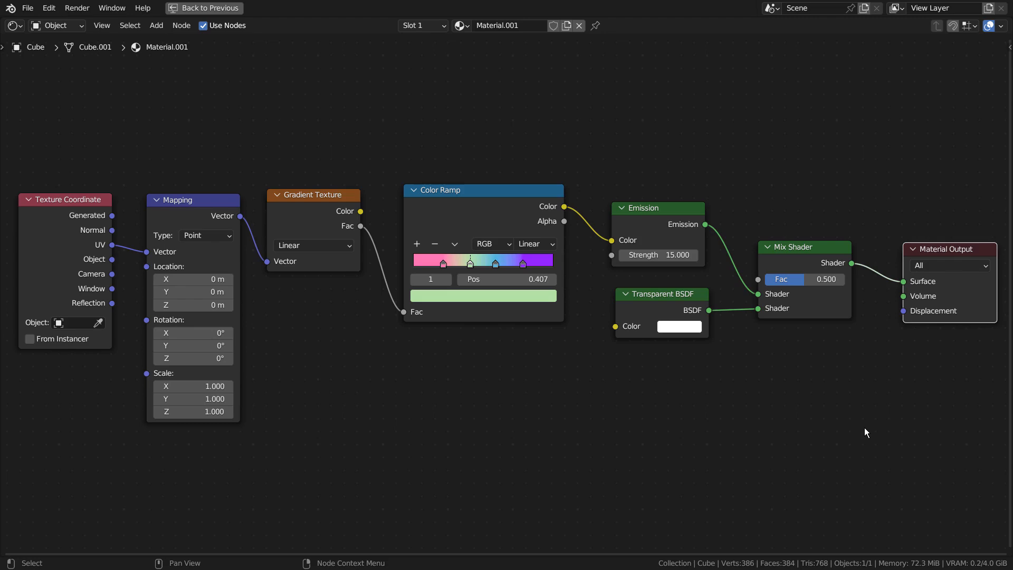
Restore the Shading workspace layout and preview the Cube streak in rendered shading
key("ctrl+space")
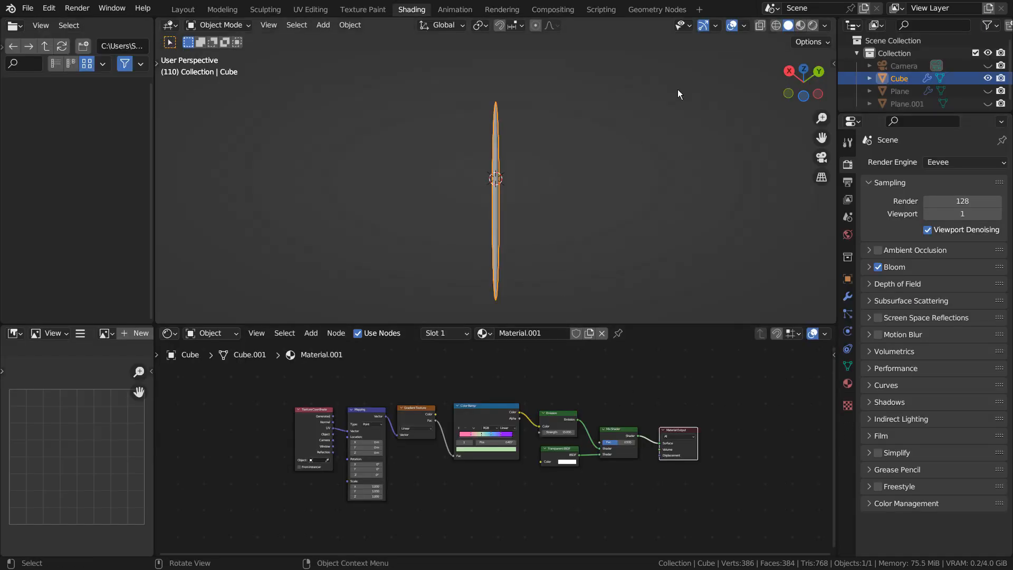
left_click(813, 25)
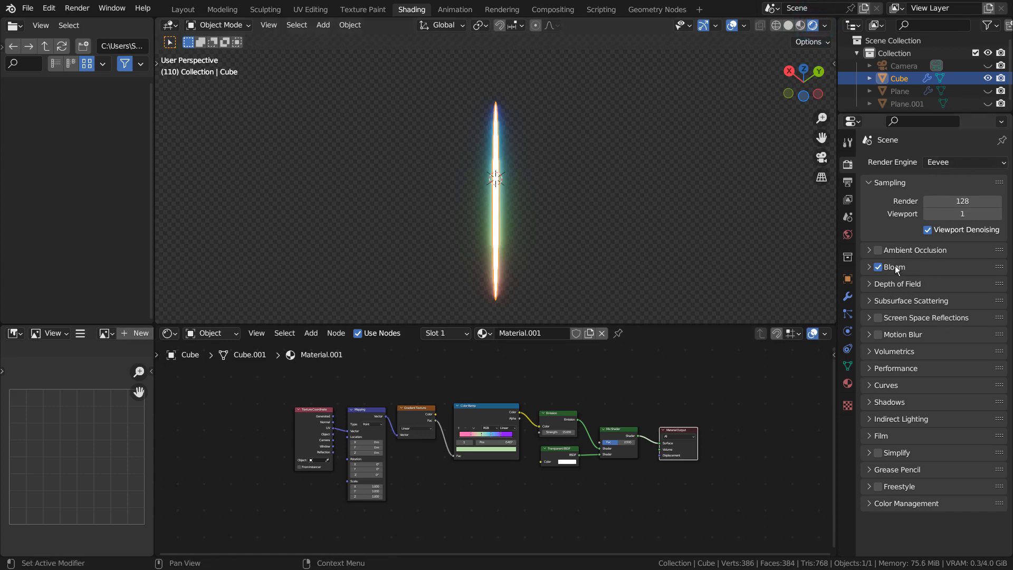
Return to the Layout workspace, hide Cube and turn on the viewport overlays
left_click(184, 10)
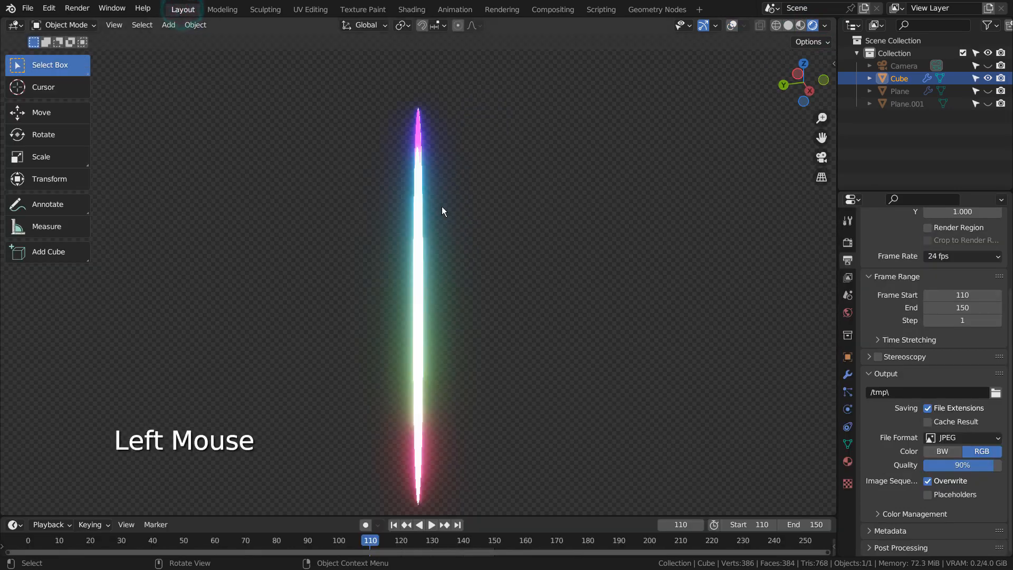
key("h")
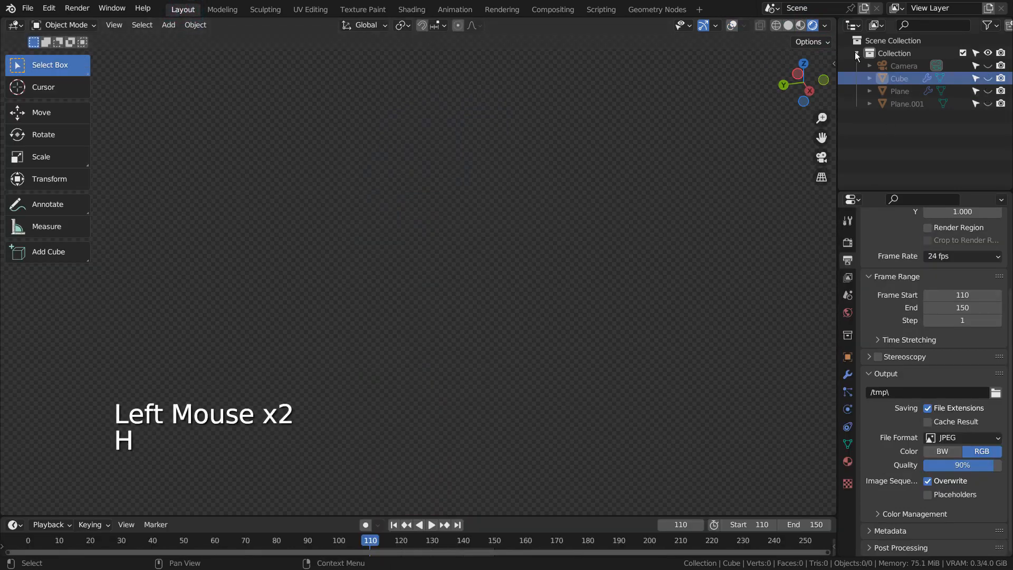
left_click(738, 26)
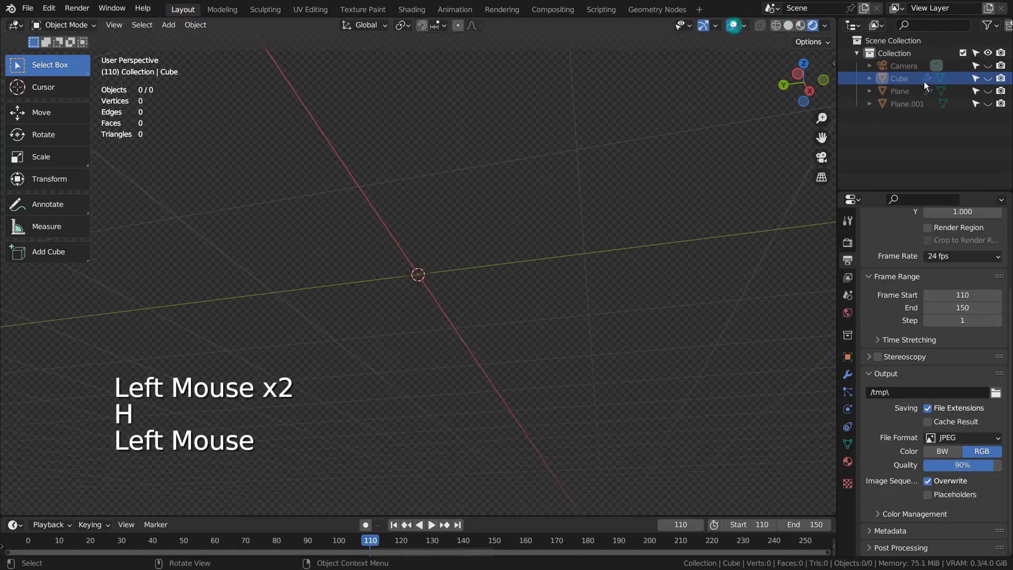
Make Plane visible again, select it and show its particle system settings in a maximized Properties editor
left_click(987, 91)
left_click(976, 91)
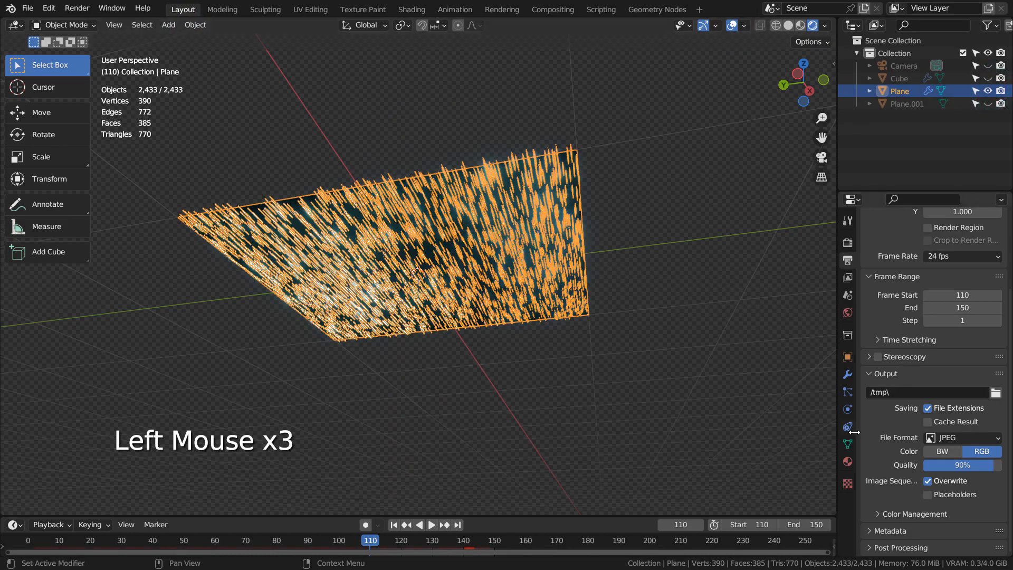
left_click(848, 391)
key("ctrl+space")
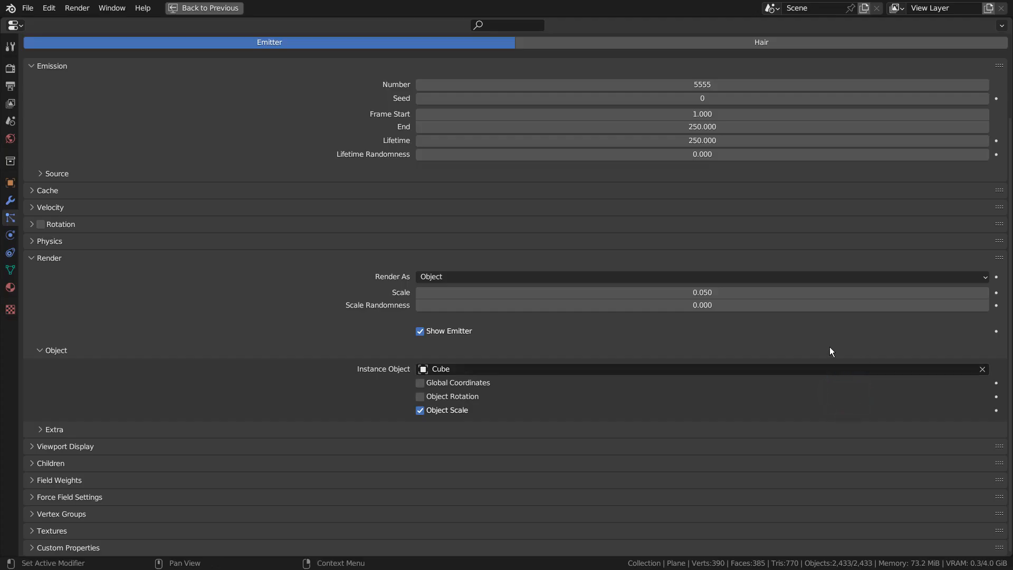
Review the particle render settings, checking the Render As Object choice and the Cube instance object
scroll(830, 347, "up", 4)
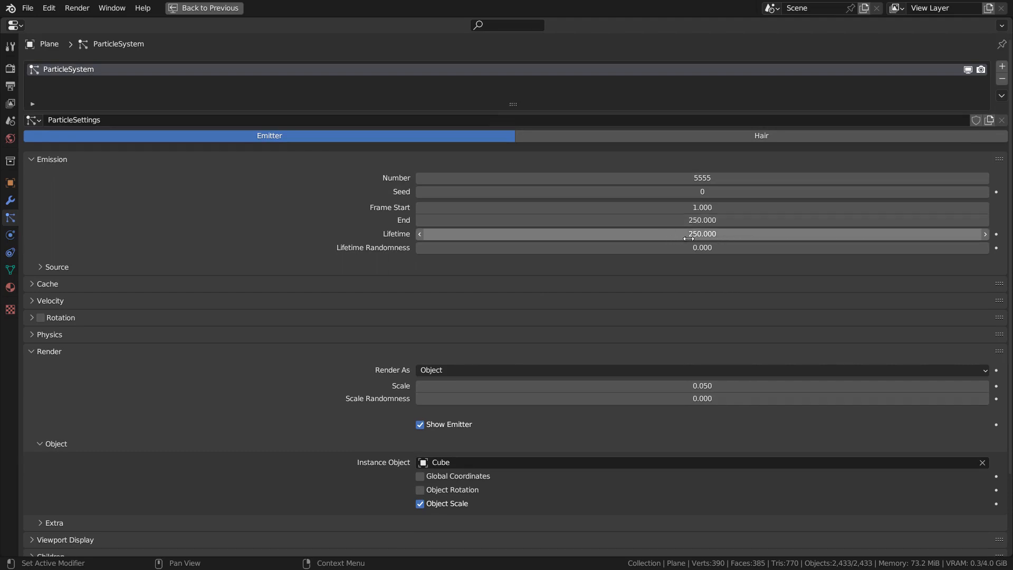
left_click(448, 370)
left_click(470, 438)
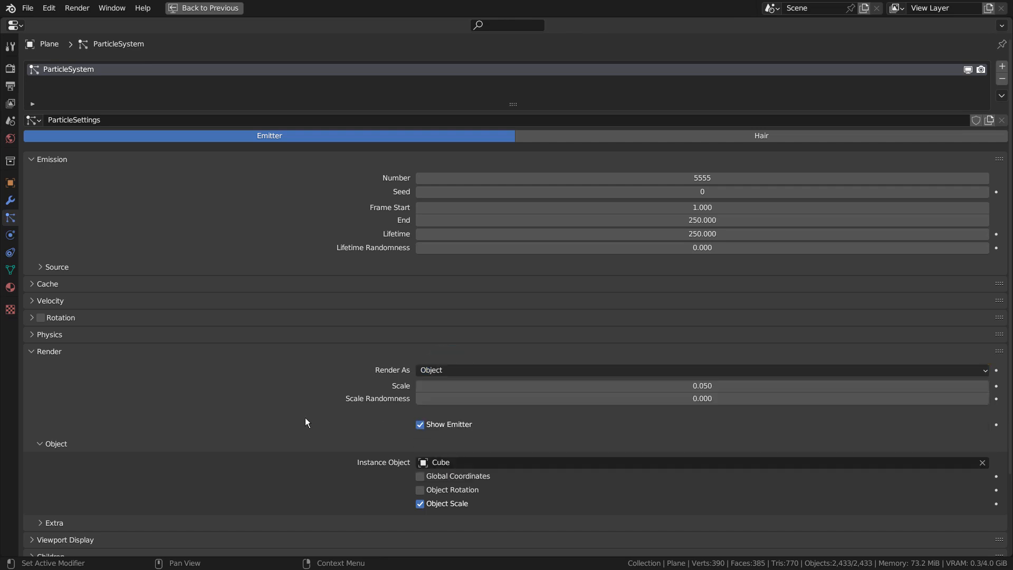
left_click(425, 461)
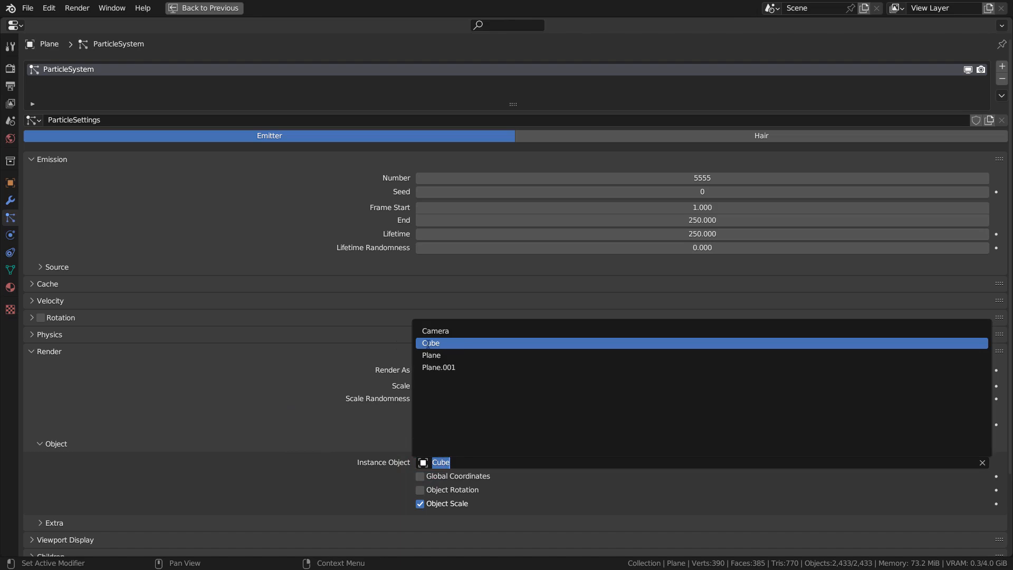
left_click(348, 349)
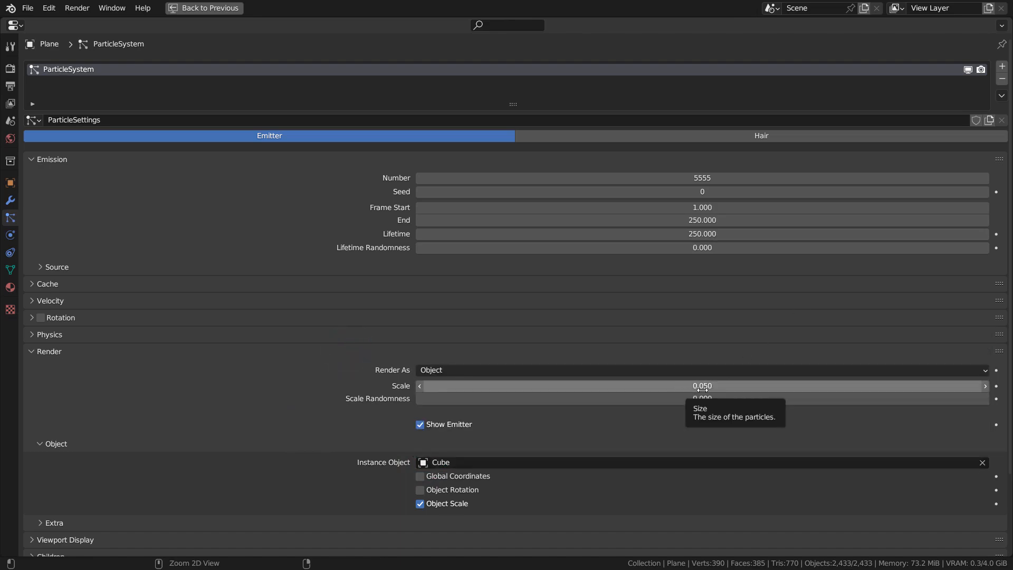
Restore the Layout workspace from the maximized editor, play the particle animation briefly and stop it
key("ctrl+space")
left_click(430, 526)
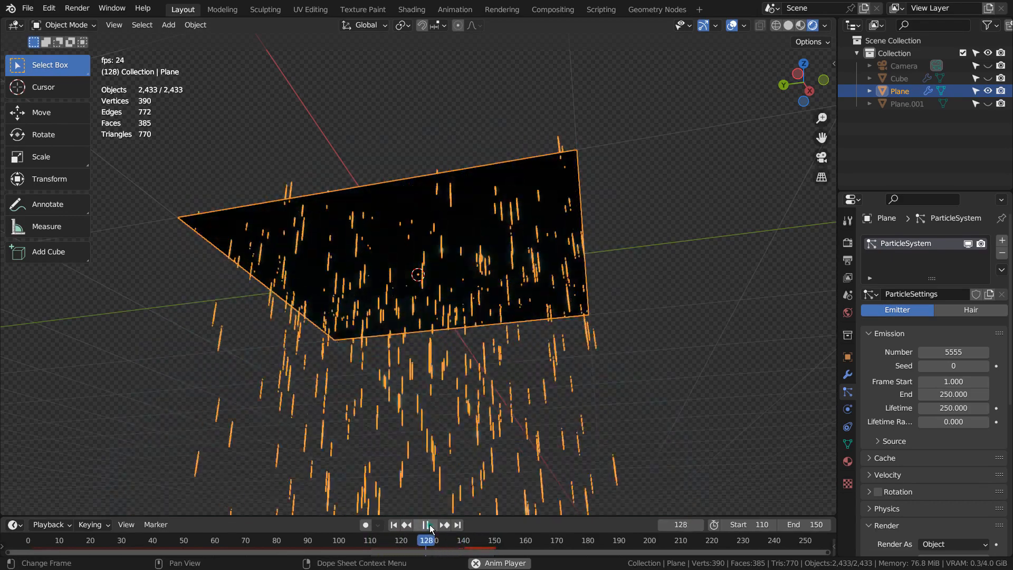
left_click(426, 525)
Set the timeline's start frame to 0 and preview the particle emission from the first frame
left_click(752, 524)
type("0")
key("Return")
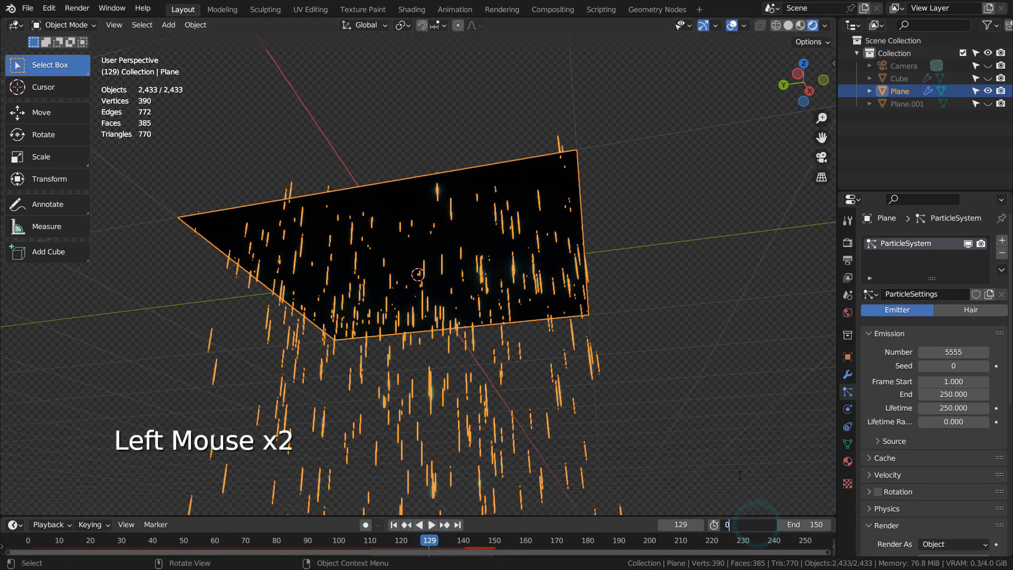
scroll(694, 491, "up", 1)
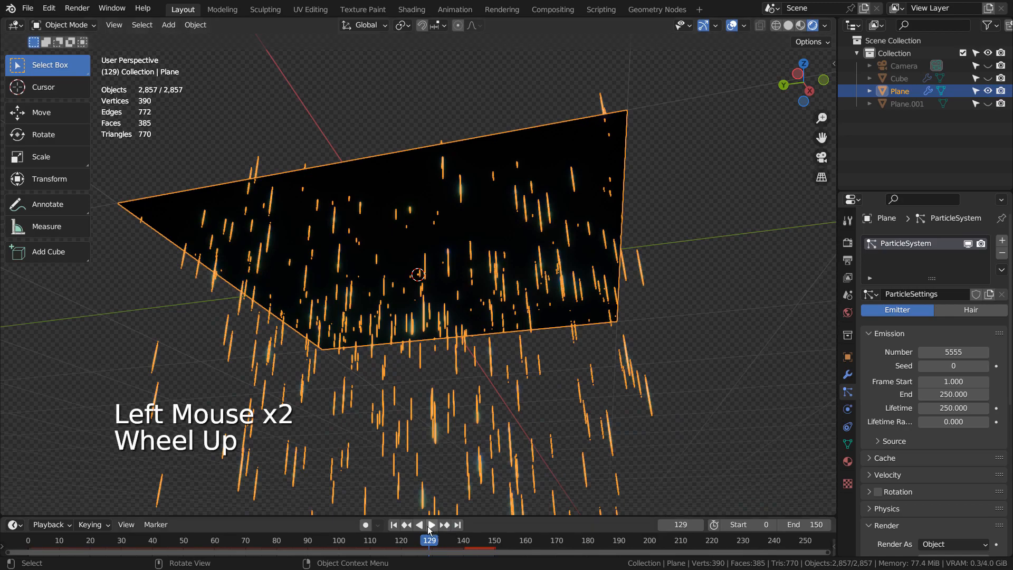
left_click(393, 524)
left_click(432, 525)
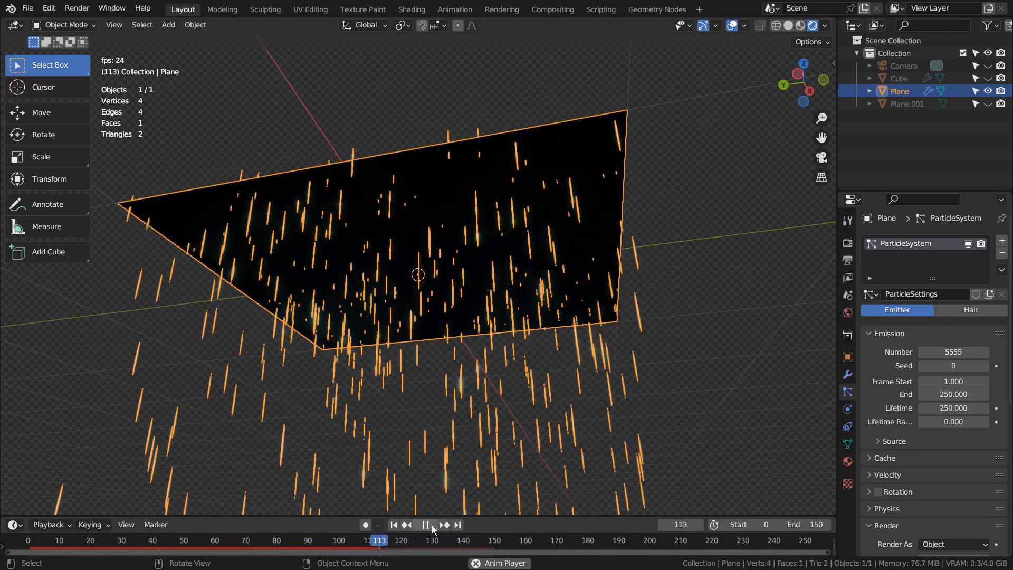
left_click(431, 524)
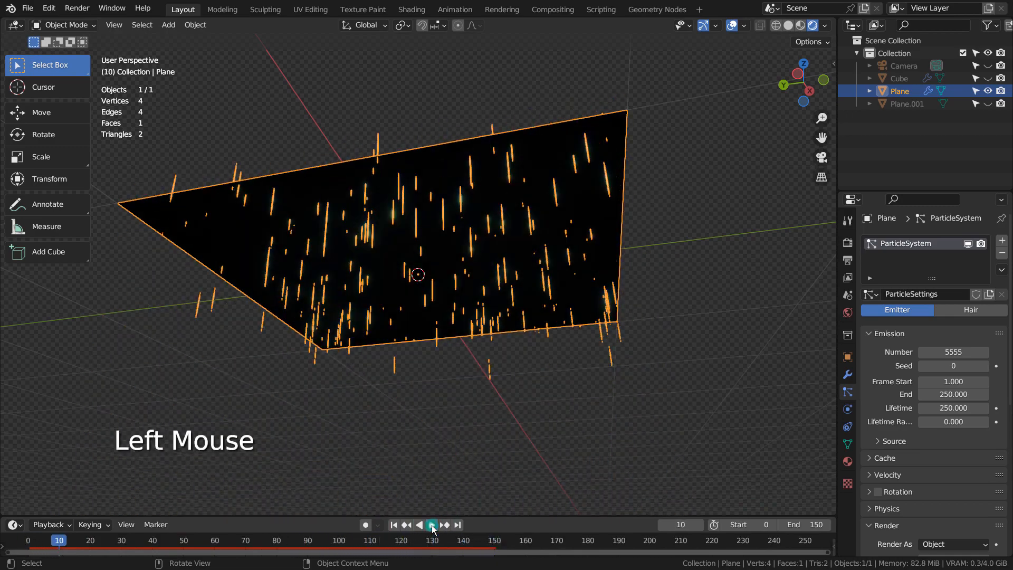
Look through the camera, make Plane.001 visible and start the animation playback
key("KP_0")
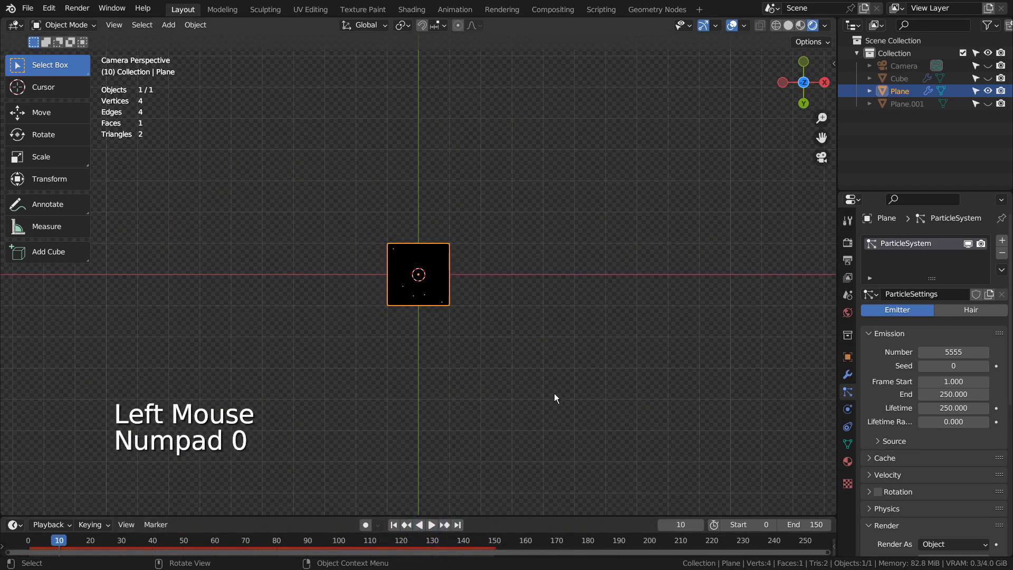
left_click(988, 103)
key("space")
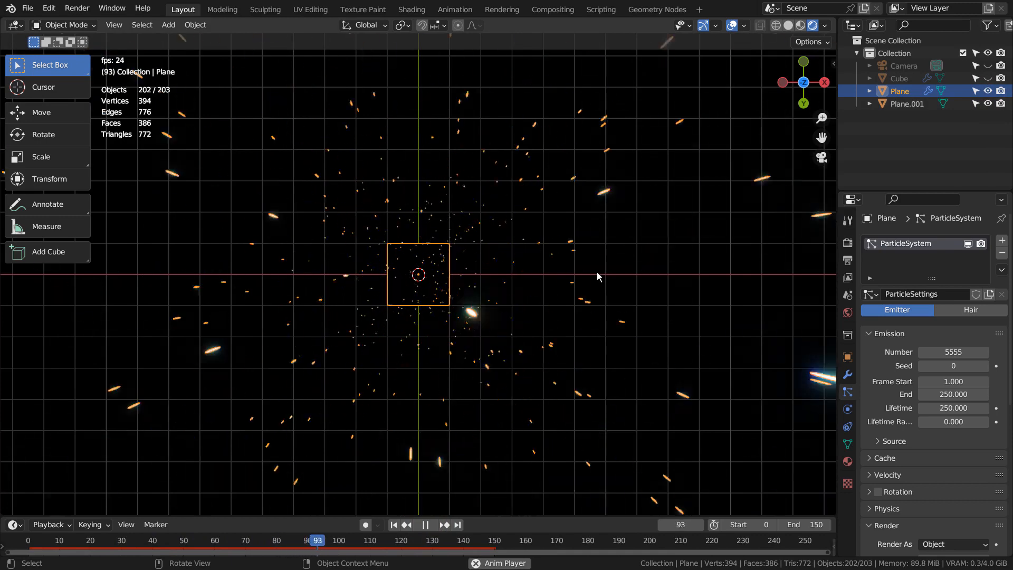
Select Plane.001 and turn off the viewport overlays for a clean view of the streaks
left_click(633, 268)
scroll(678, 275, "up", 2)
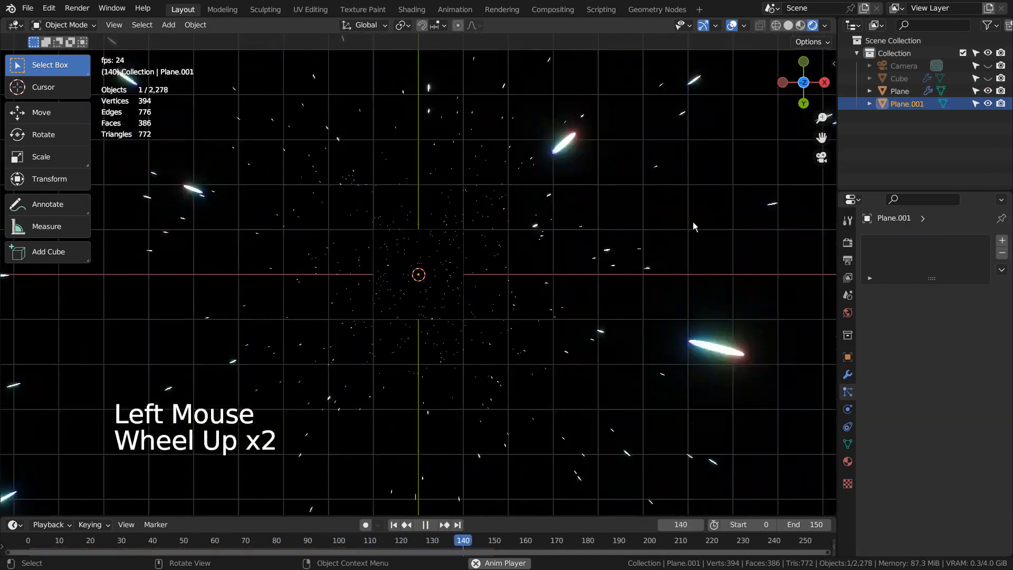
left_click(731, 24)
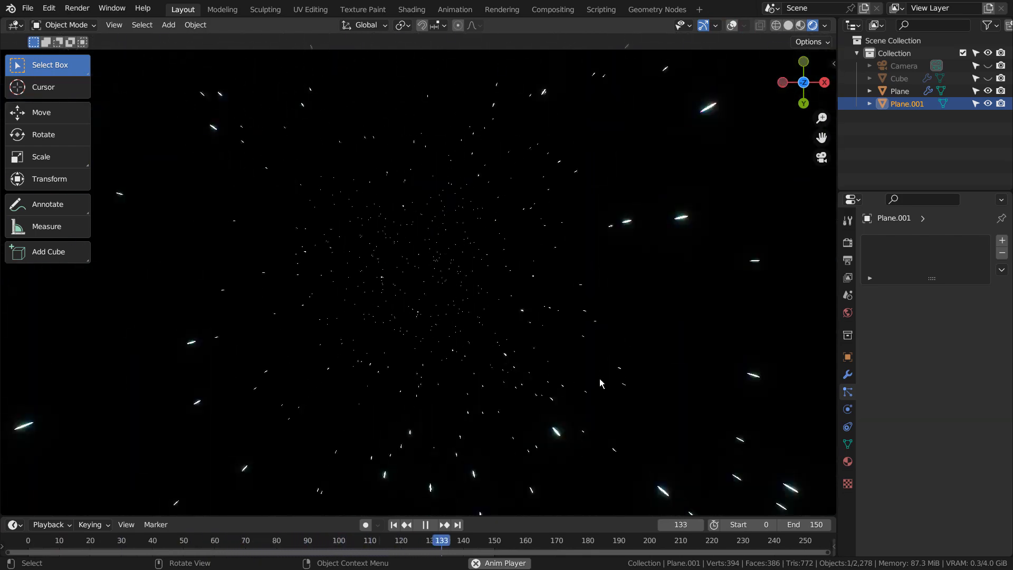
Set the timeline's start frame to 100 and replay the animation from that first frame
key("space")
left_click(760, 524)
type("100")
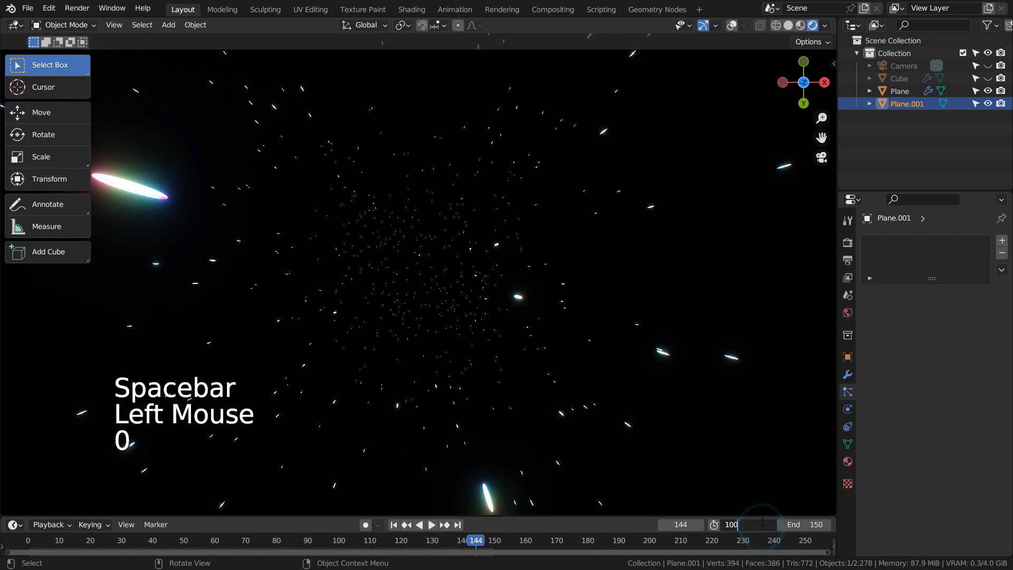
key("Return")
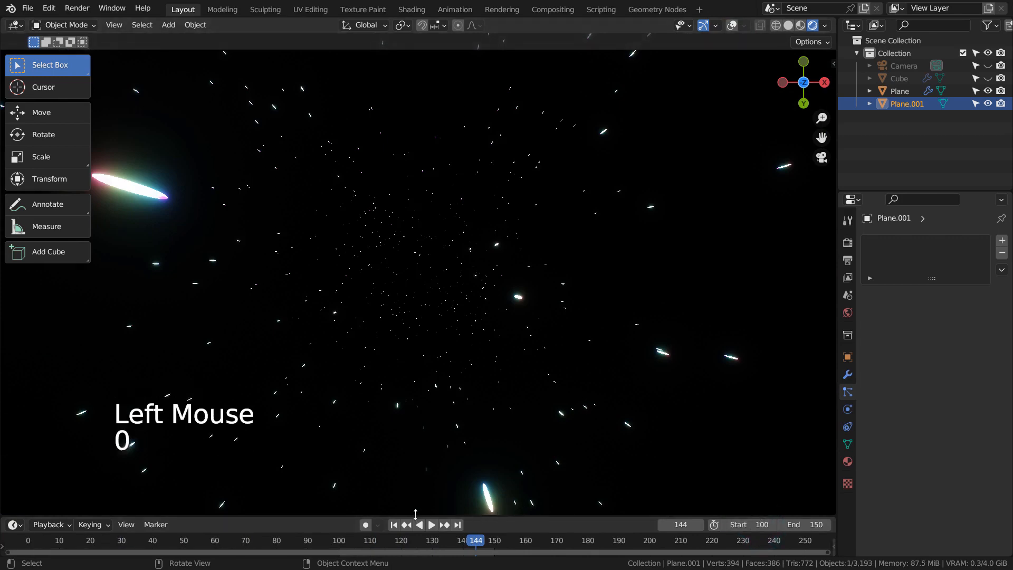
left_click(394, 525)
left_click(432, 524)
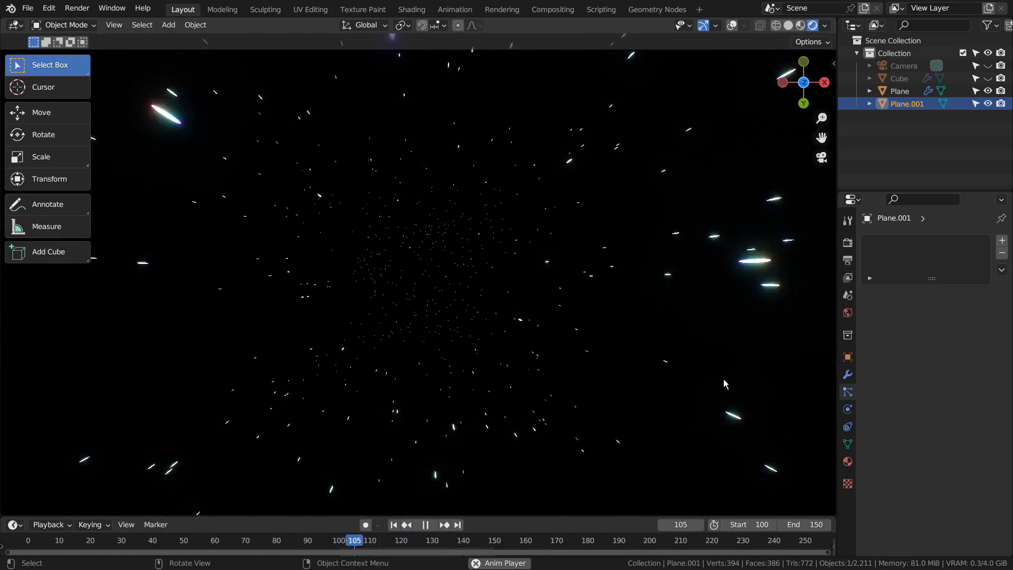
scroll(724, 379, "up", 4)
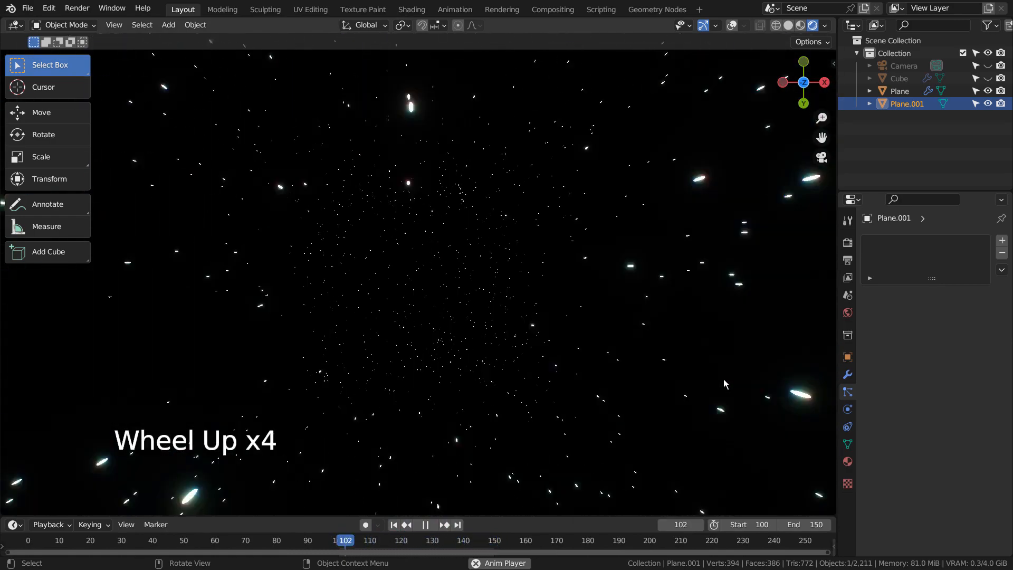
scroll(723, 380, "down", 3)
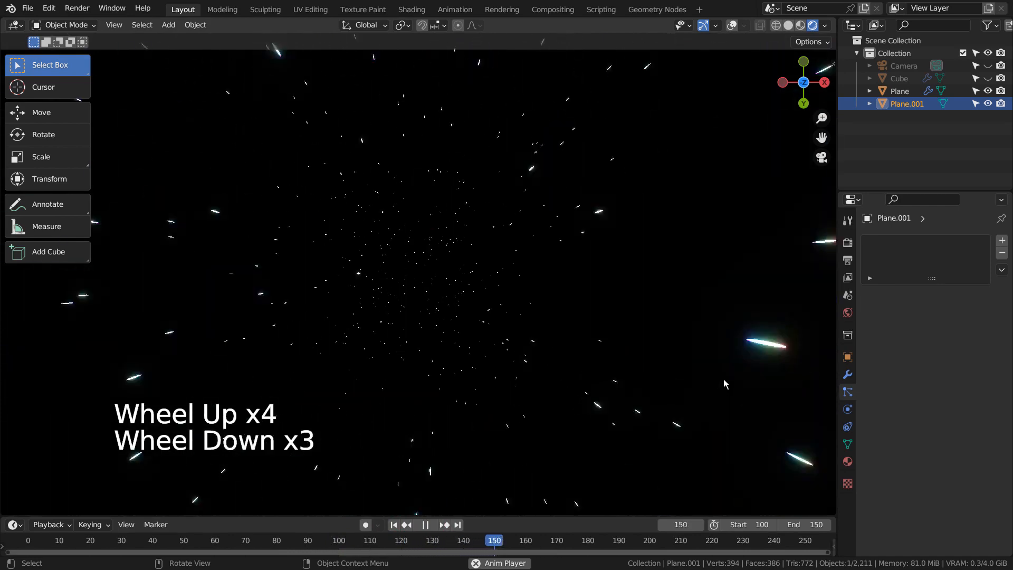
scroll(723, 379, "down", 3)
scroll(723, 379, "up", 1)
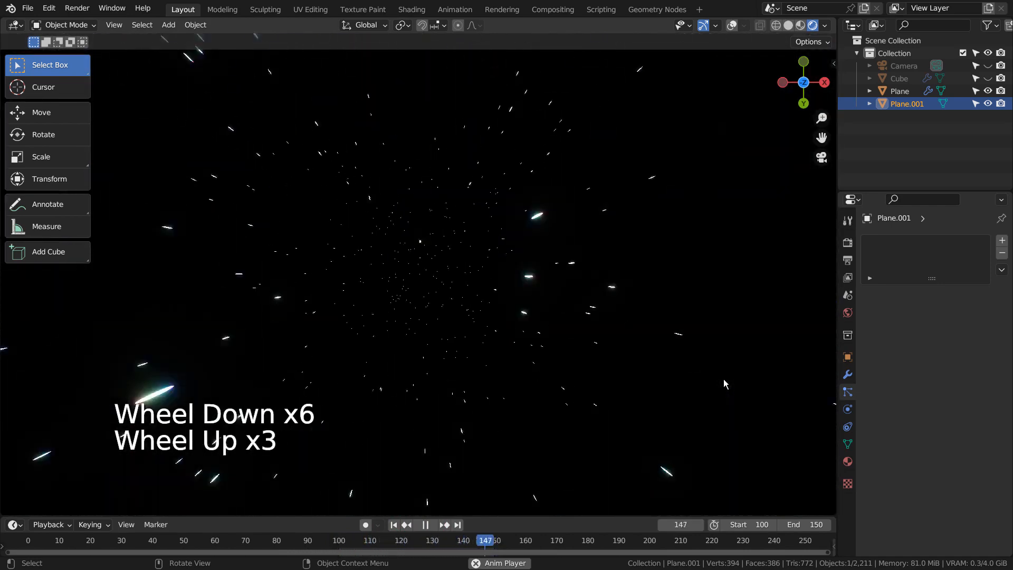
Select Camera and set its lens focal length to 12 mm
left_click(911, 65)
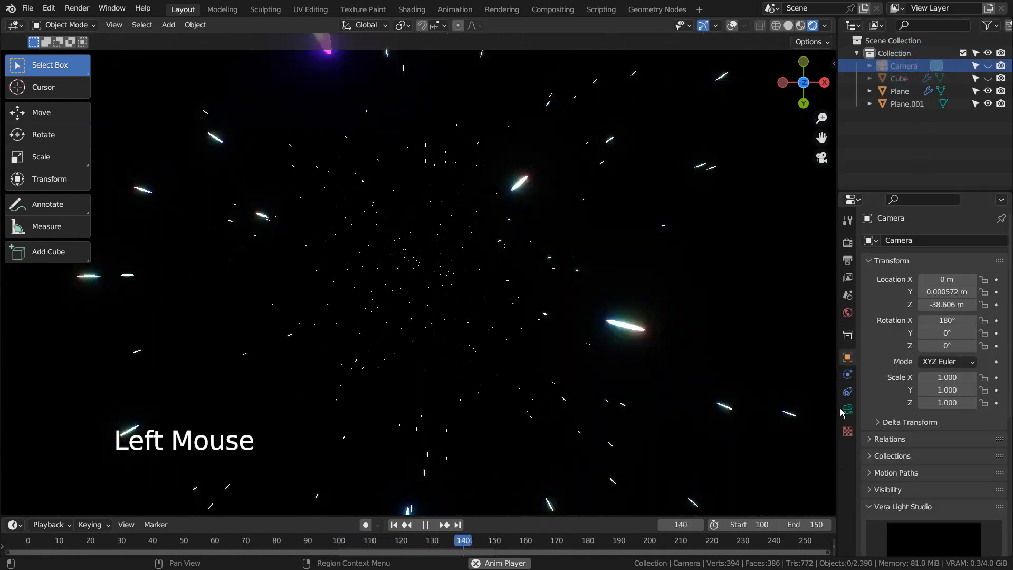
left_click(847, 410)
left_click_drag(969, 299, 924, 299)
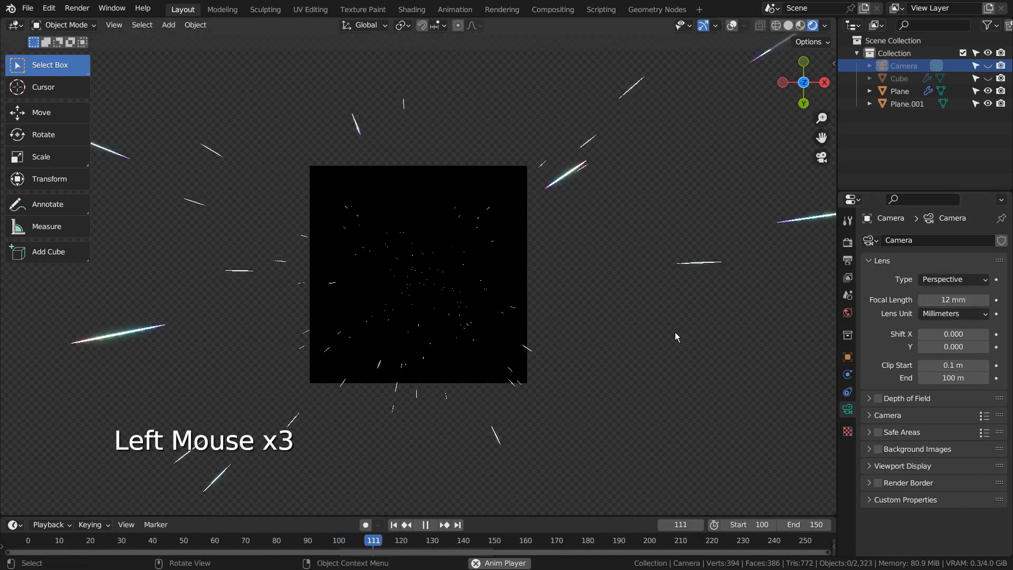
Use walk navigation to move the viewpoint back and forth, settling close enough for the black backdrop plane to fill the view
key("shift+grave")
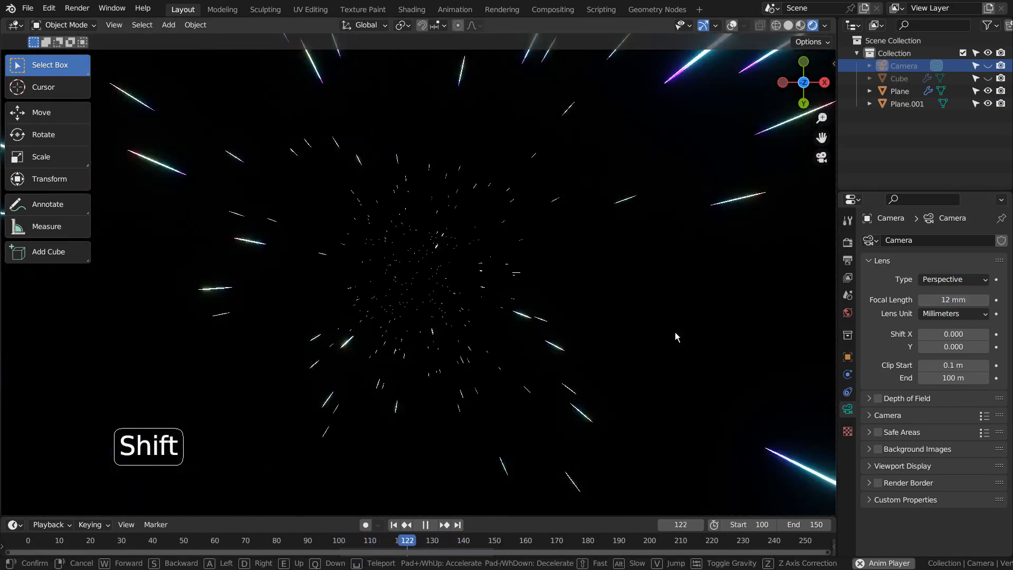
left_click(675, 332)
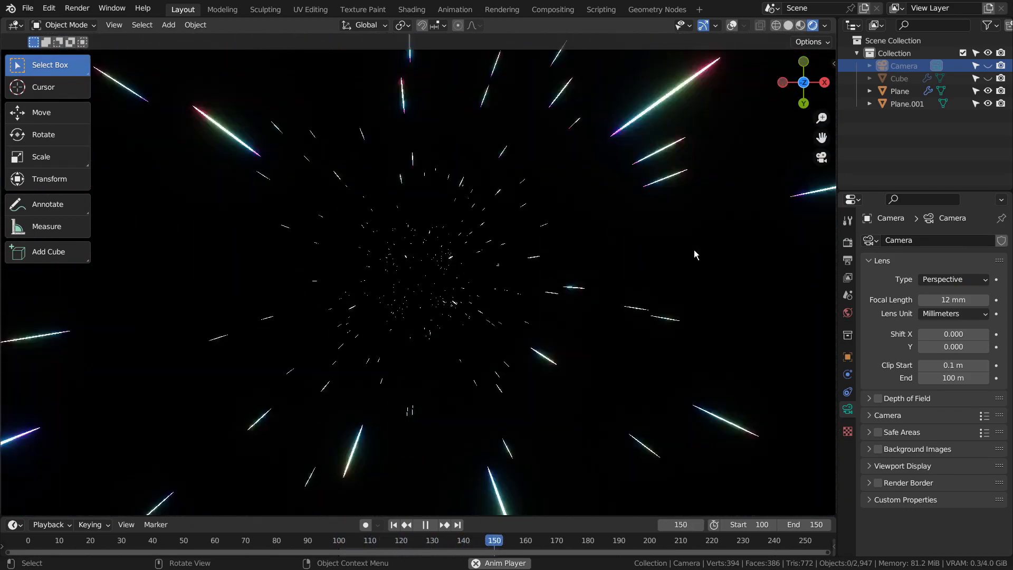
key("shift+grave")
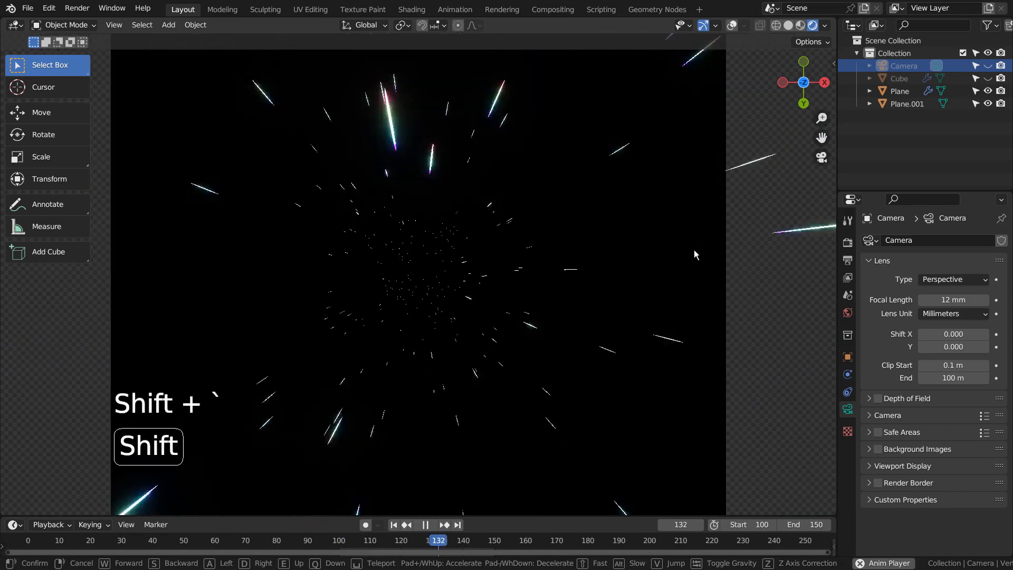
key("s")
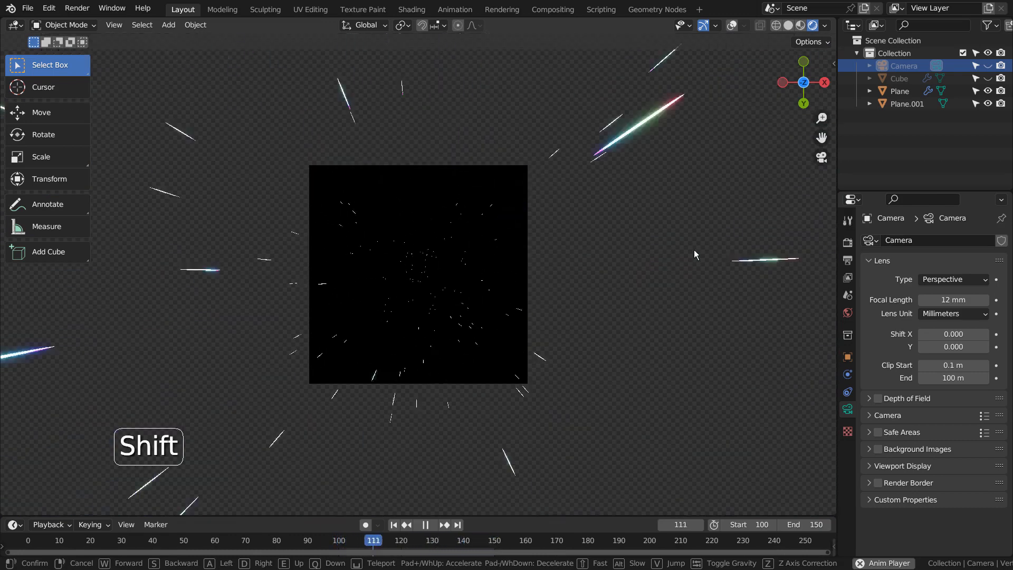
key("s")
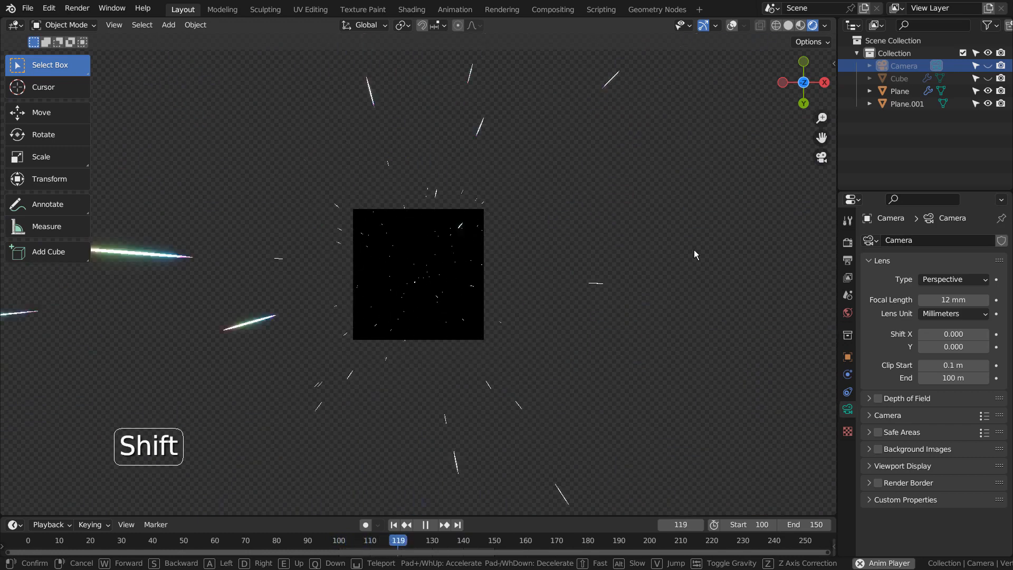
key("w")
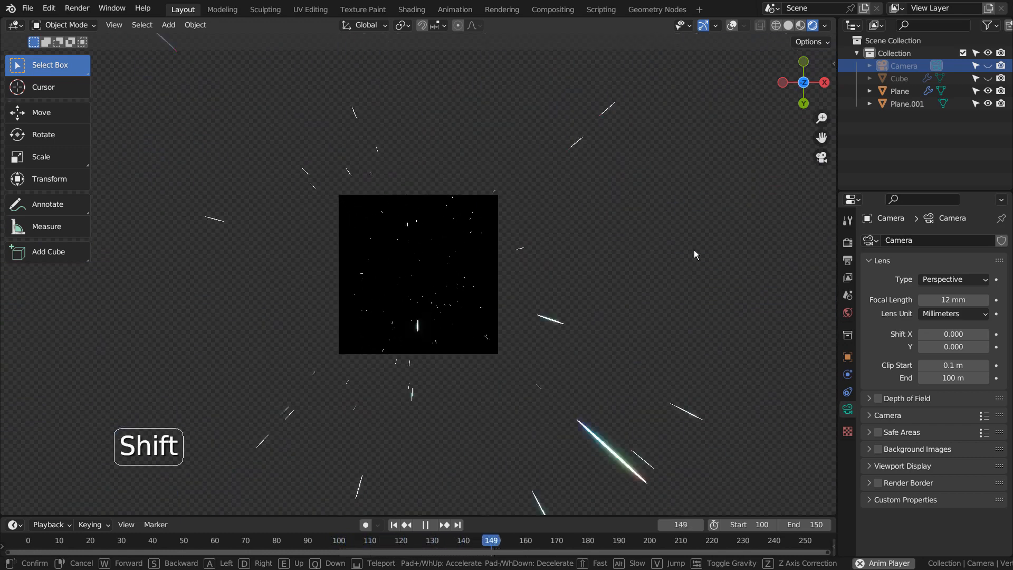
key("w")
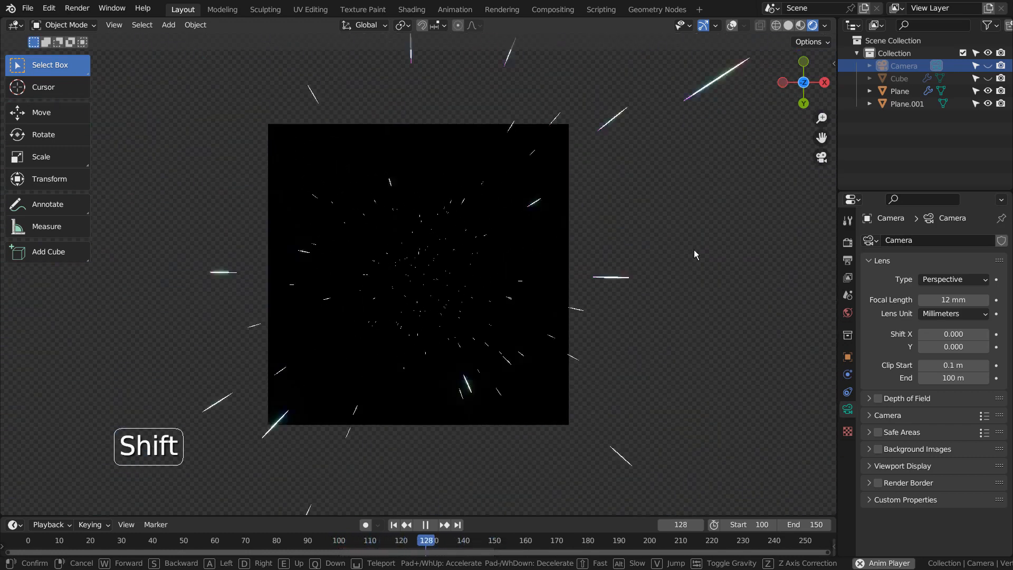
key("shift+w")
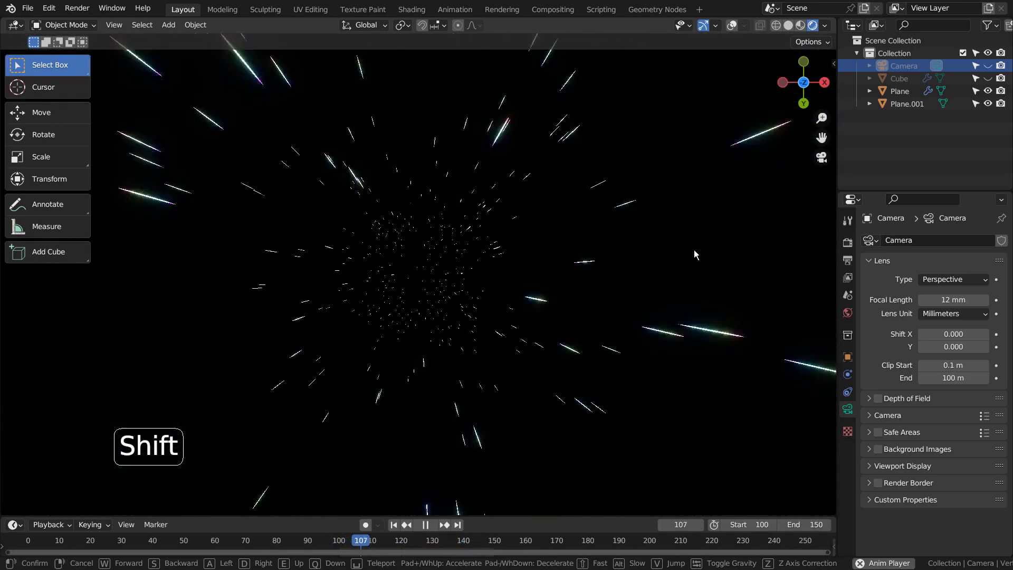
key("shift+w")
key("shift+s")
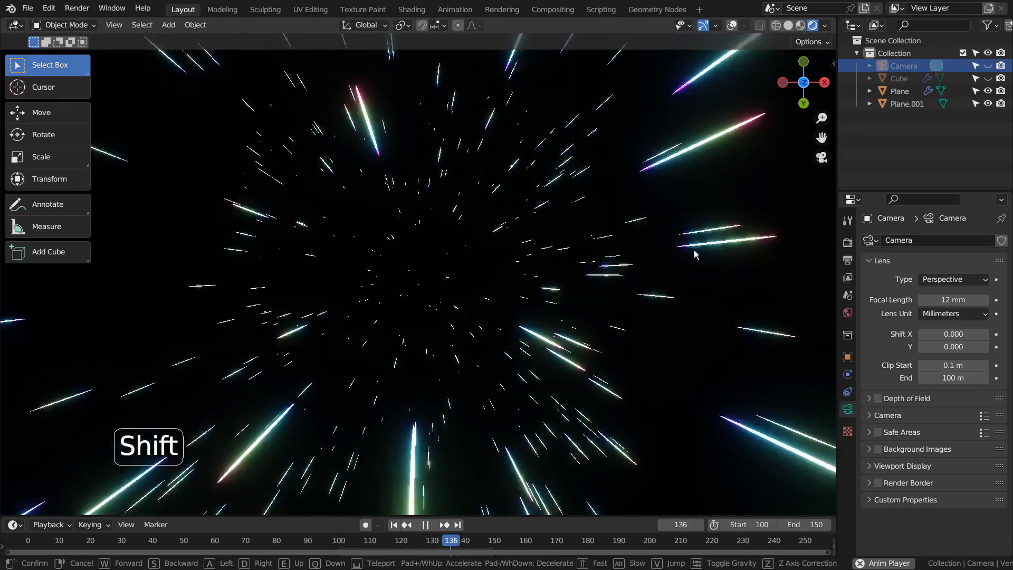
key("shift")
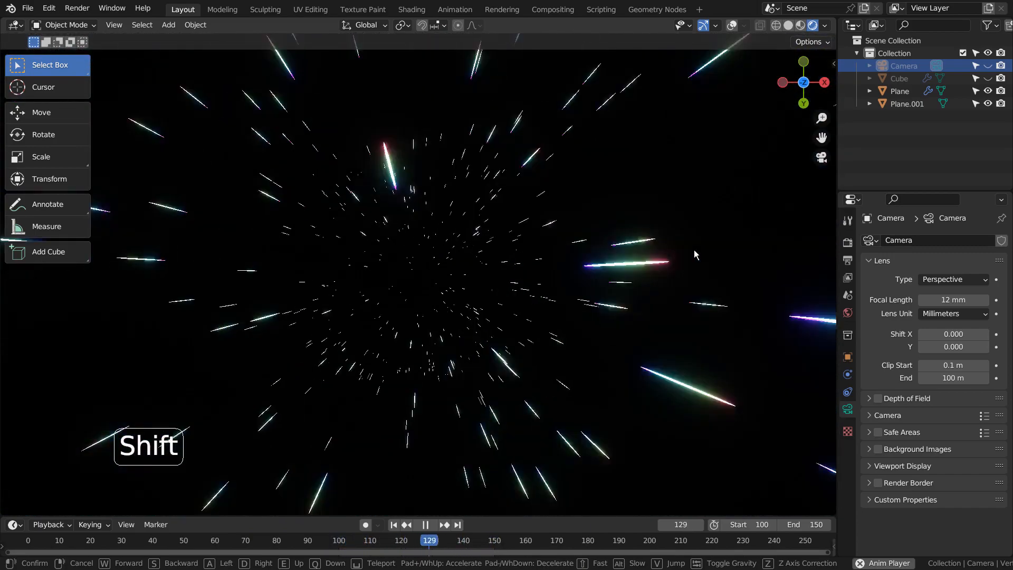
left_click(694, 250)
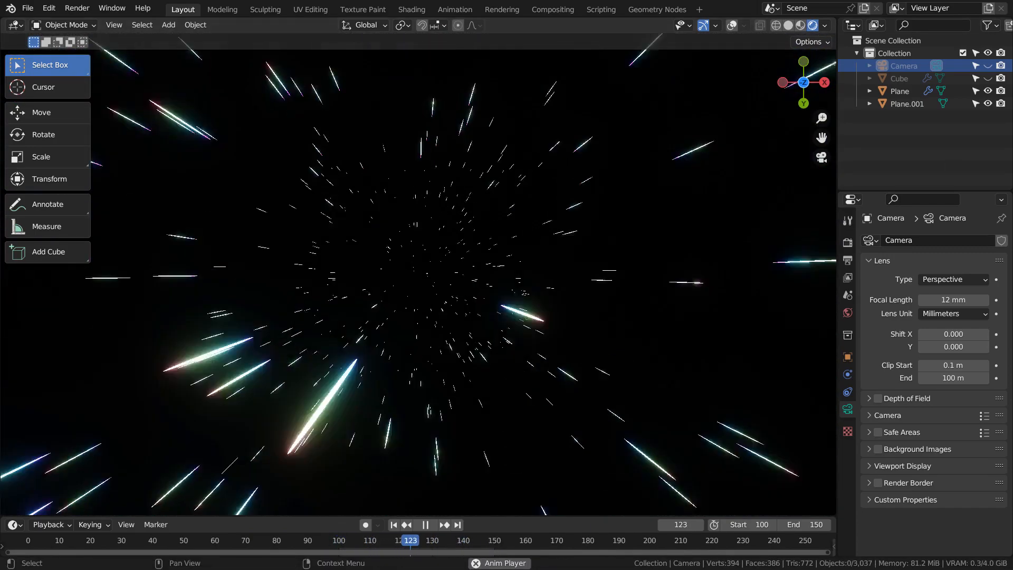